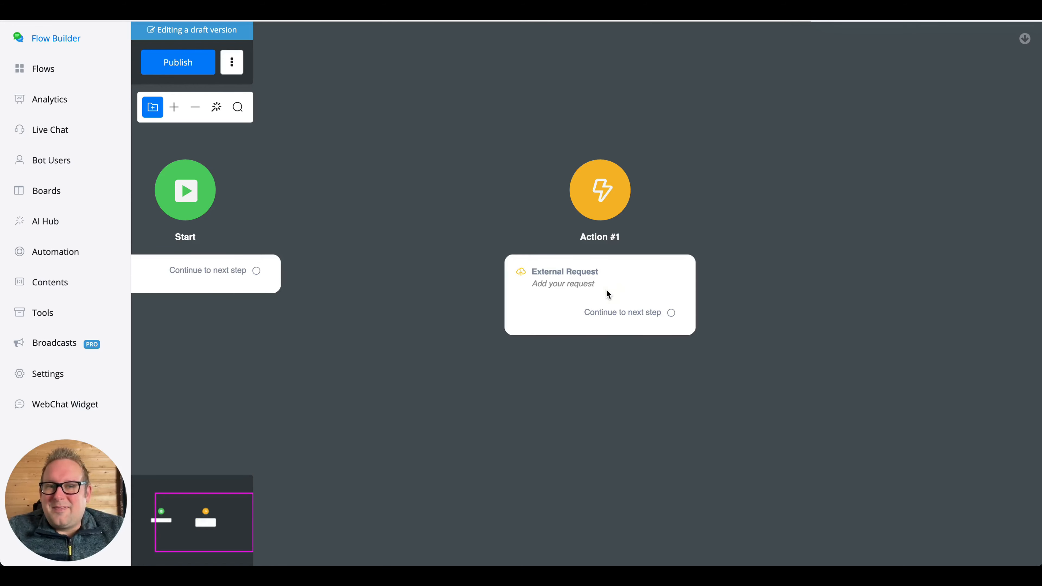
- Drag the Action #1 External Request node left toward Start and open its settings
left_click(569, 277)
left_click_drag(533, 277, 450, 264)
left_click(429, 300)
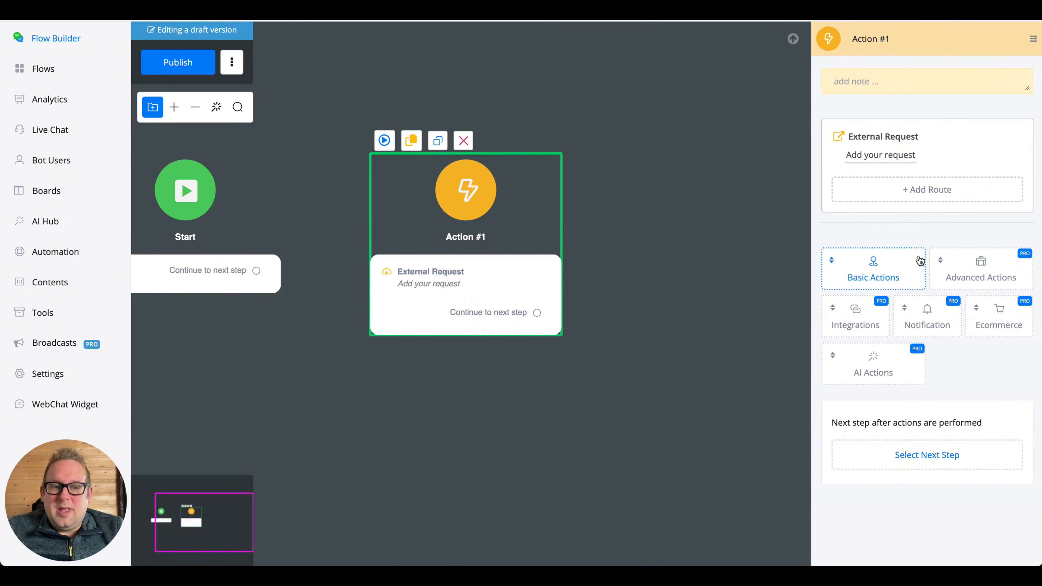
left_click(847, 193)
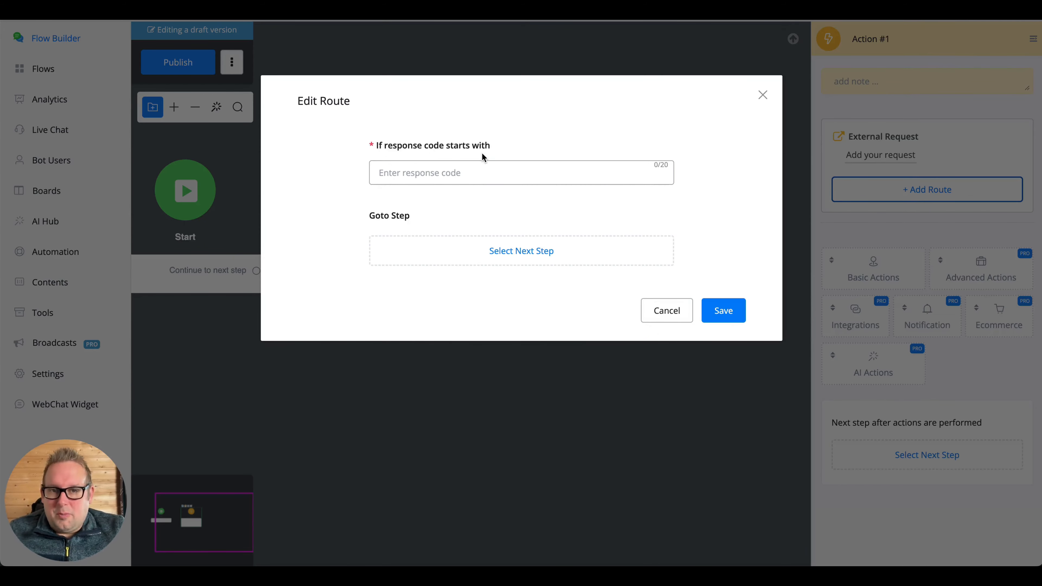
left_click(669, 310)
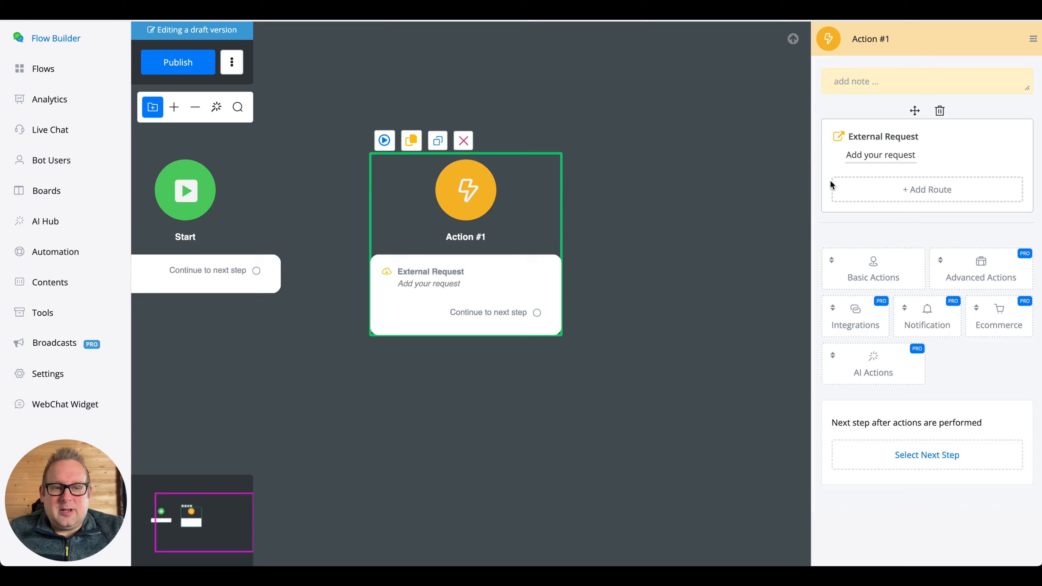
left_click(843, 155)
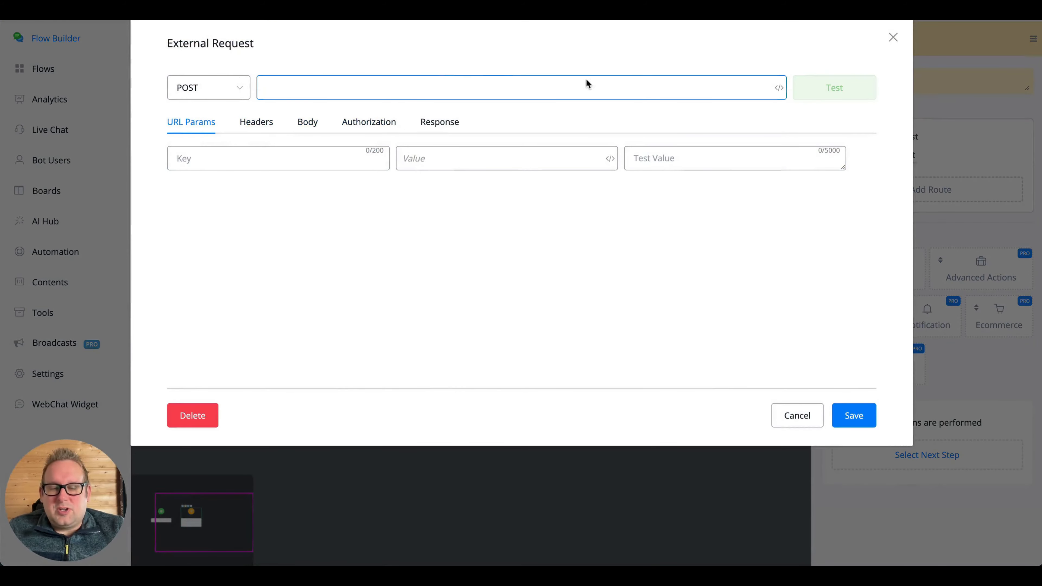
left_click(421, 126)
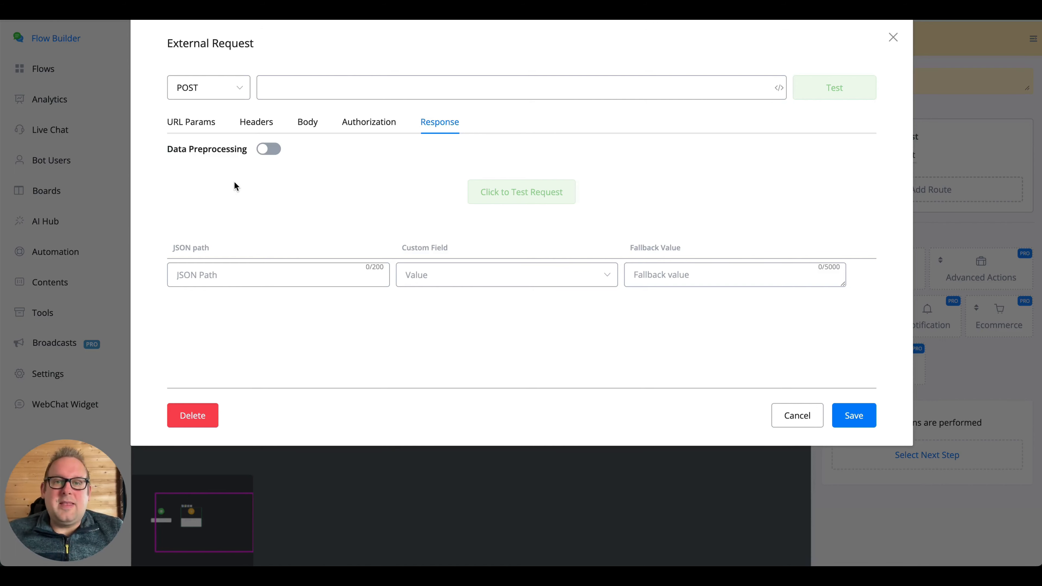
left_click(893, 37)
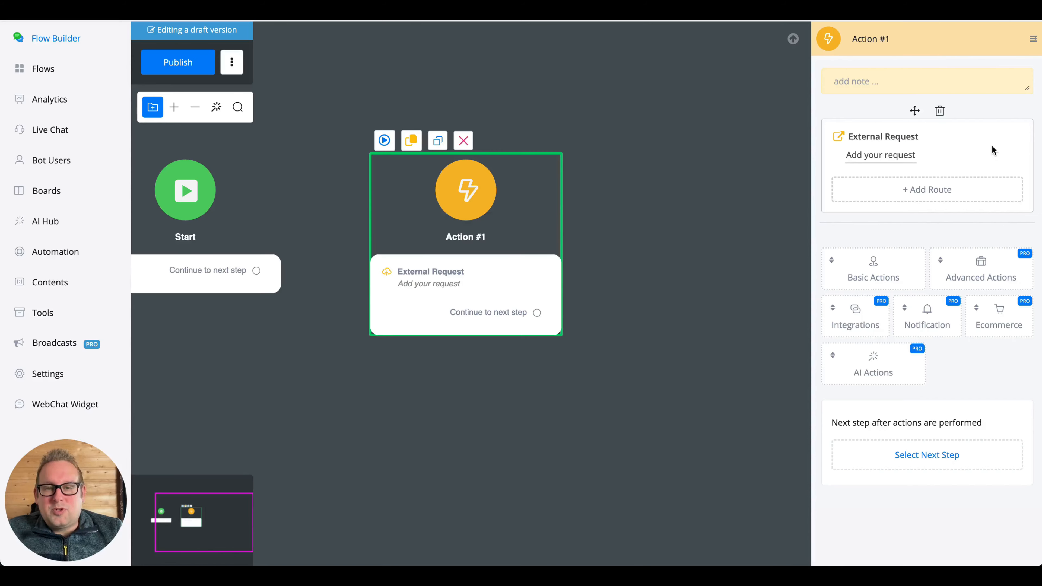
- Add an External Request route for response codes starting with 2
left_click(961, 193)
left_click(438, 171)
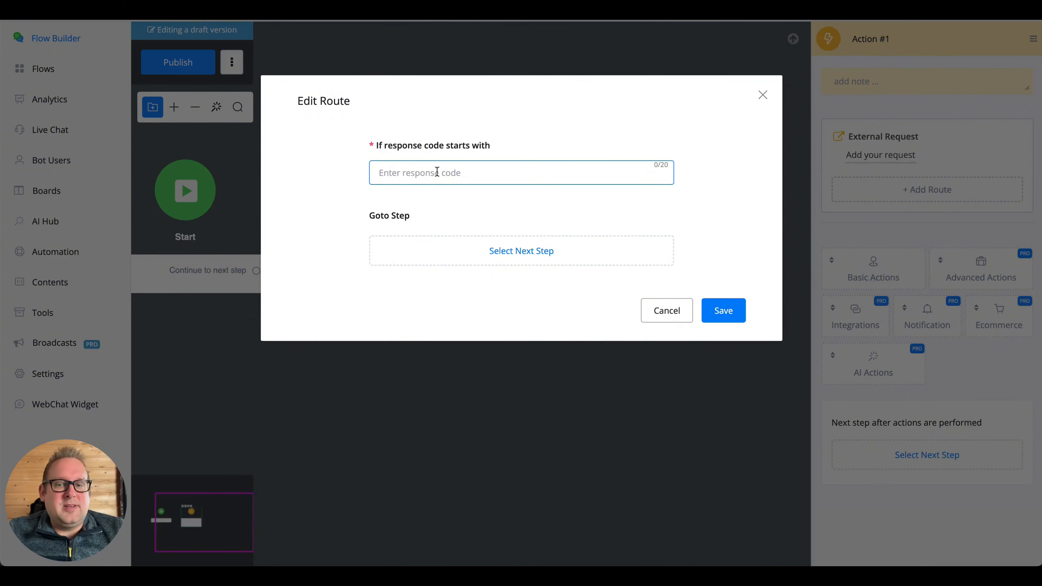
type("2")
left_click(729, 308)
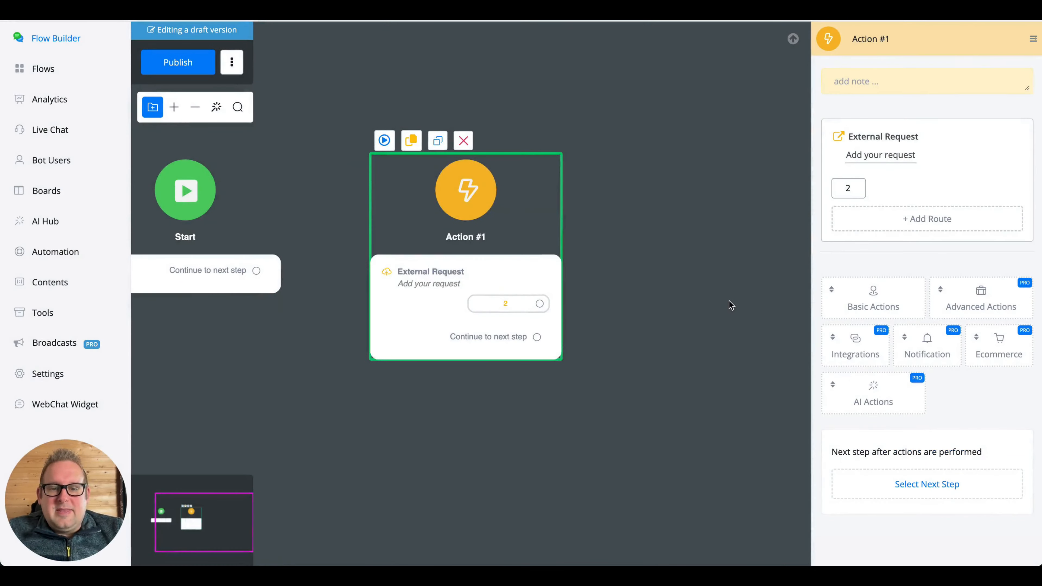
left_click_drag(728, 305, 685, 217)
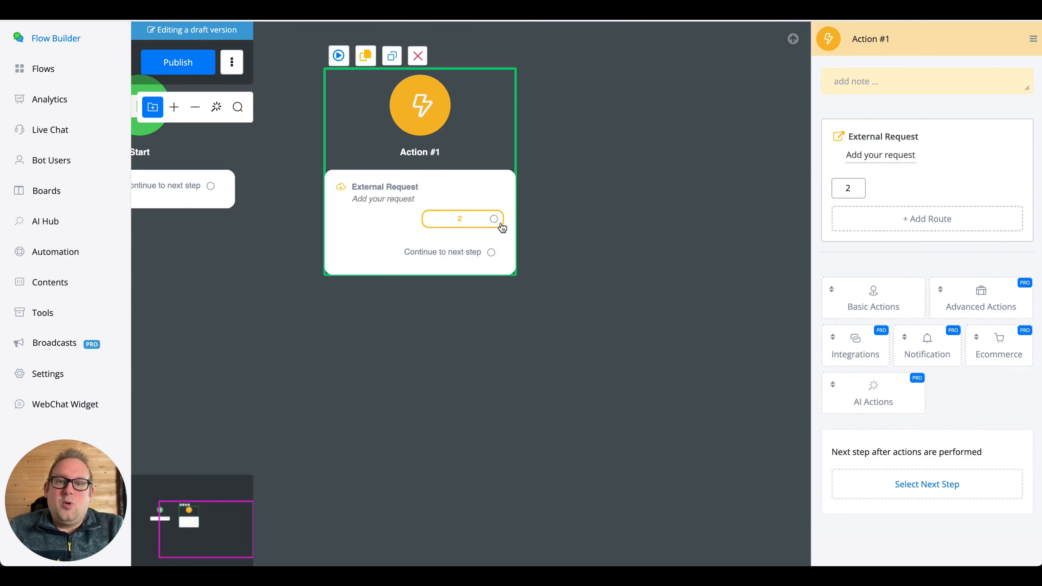
- Add a second route for codes starting with 4 and drag its connector out to a new step
left_click_drag(494, 218, 648, 87)
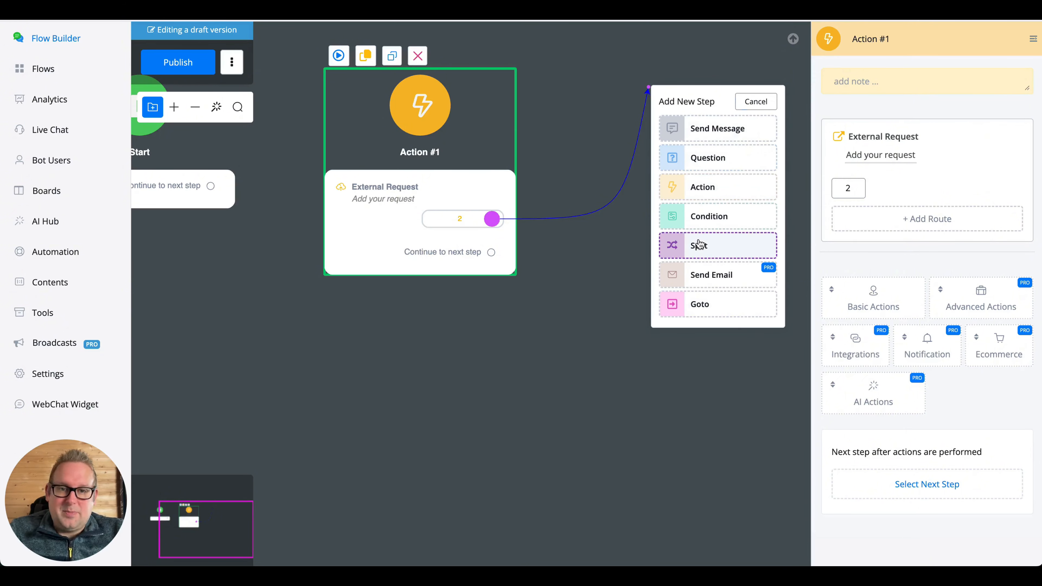
left_click(927, 219)
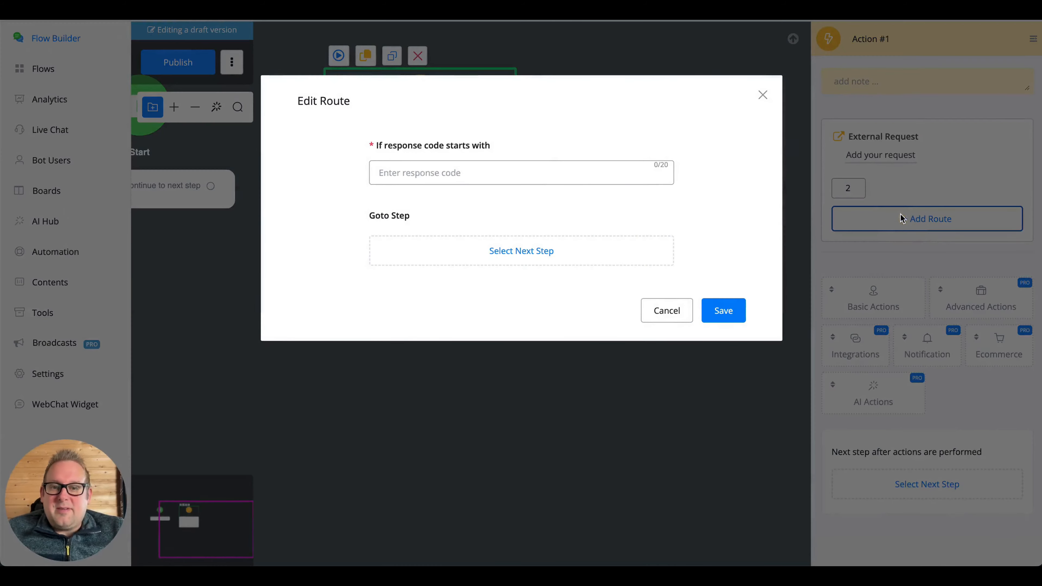
type("4")
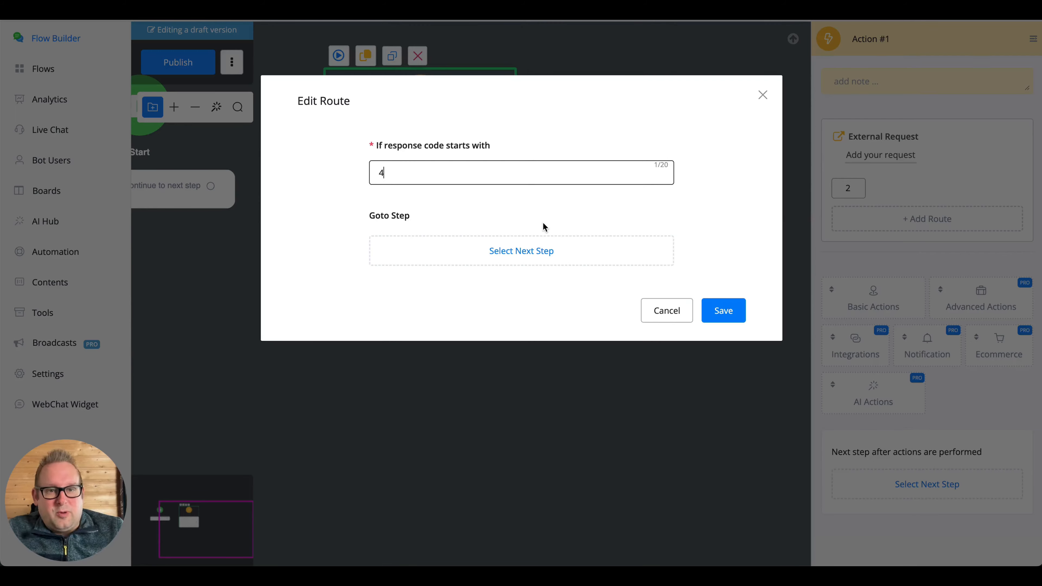
left_click(722, 305)
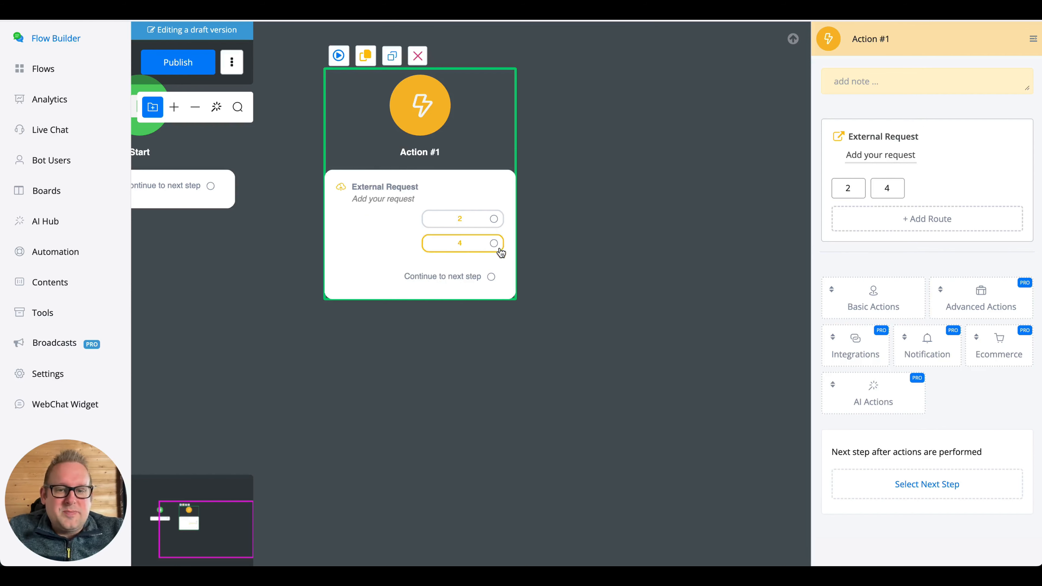
left_click_drag(494, 244, 347, 384)
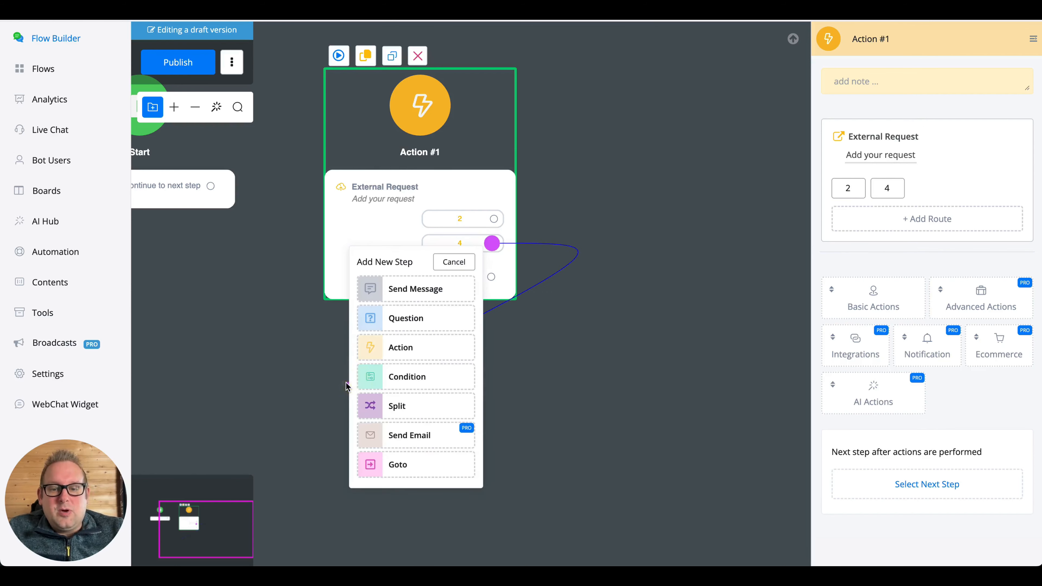
- Attach a new Action #2 step containing a Live Agent Notification to route 4
left_click(389, 347)
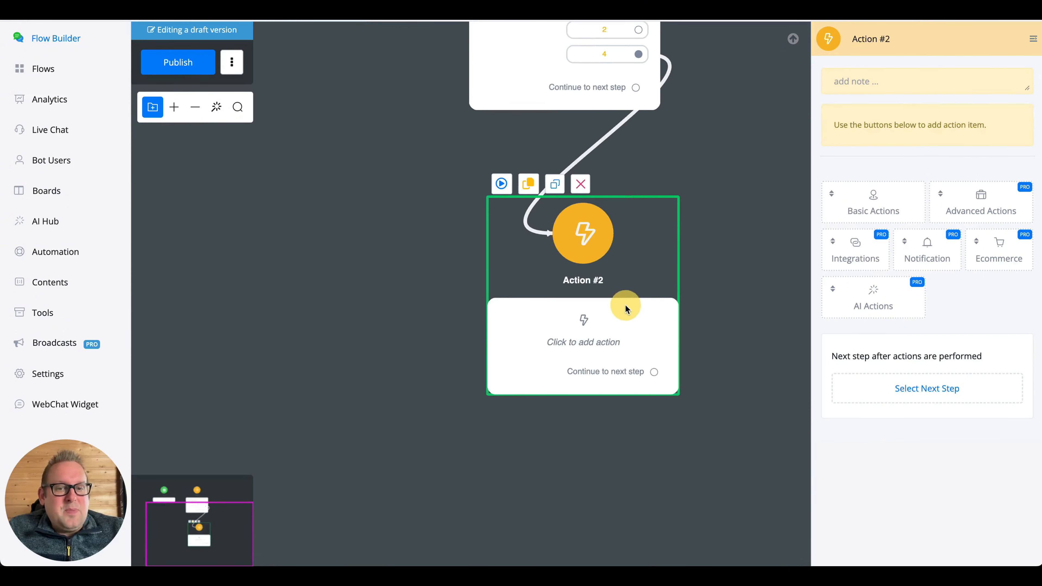
scroll(674, 302, "up", 3)
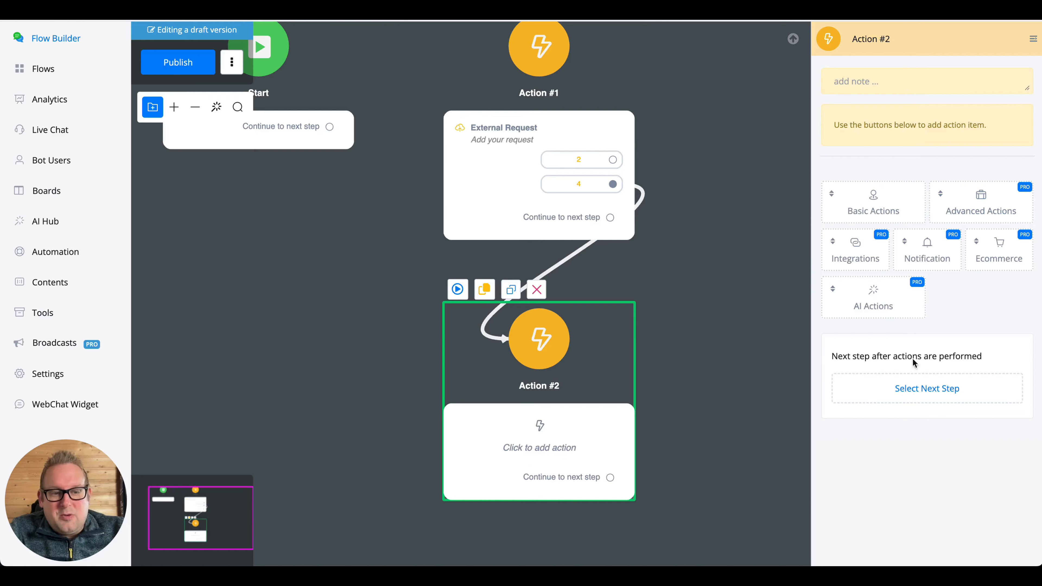
mouse_move(902, 263)
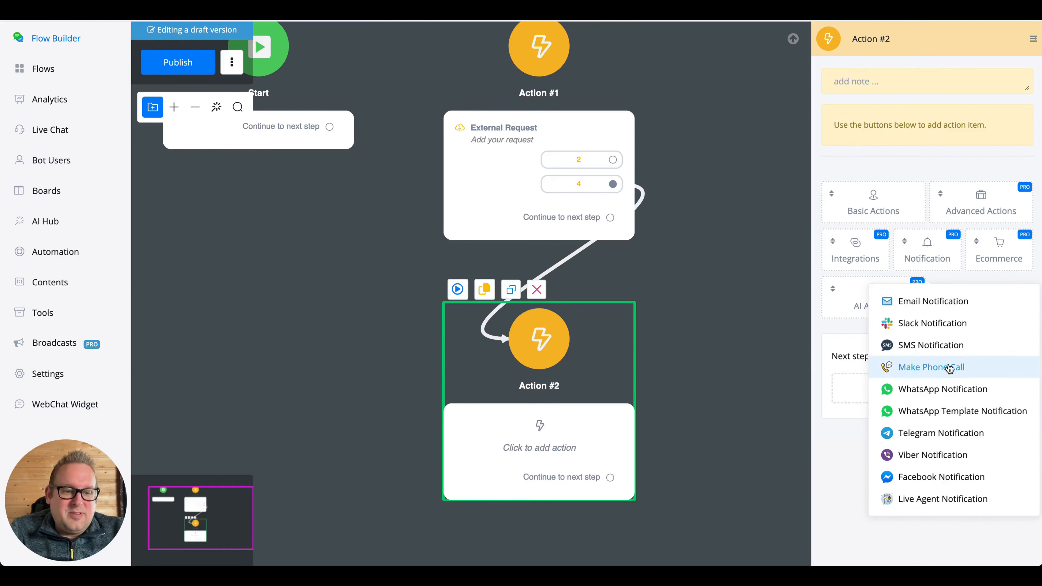
left_click(949, 507)
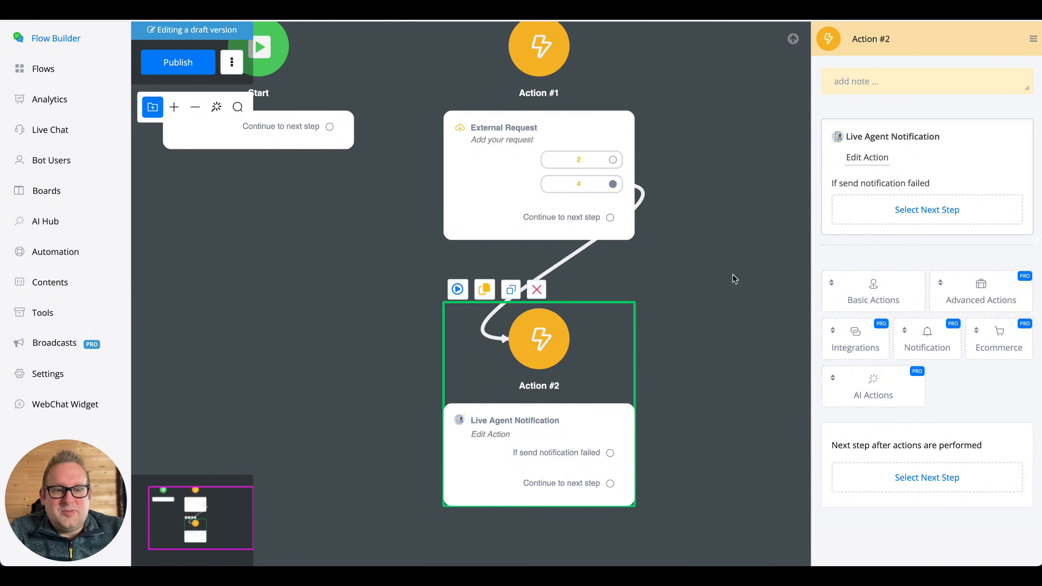
- Write the notification note 'user just went through this api request and it produced the following error:'
left_click(882, 160)
left_click(496, 117)
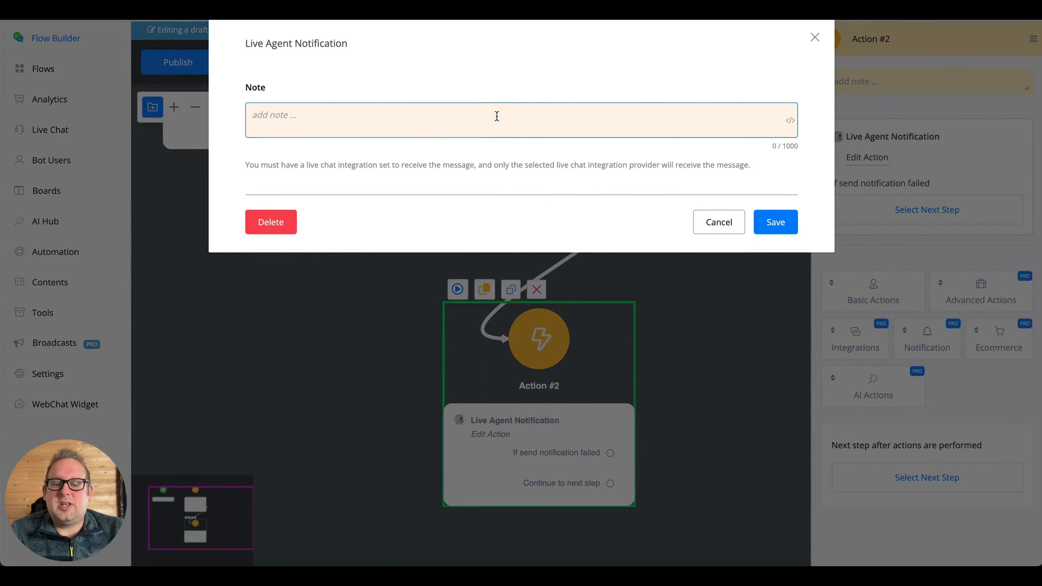
type("user j")
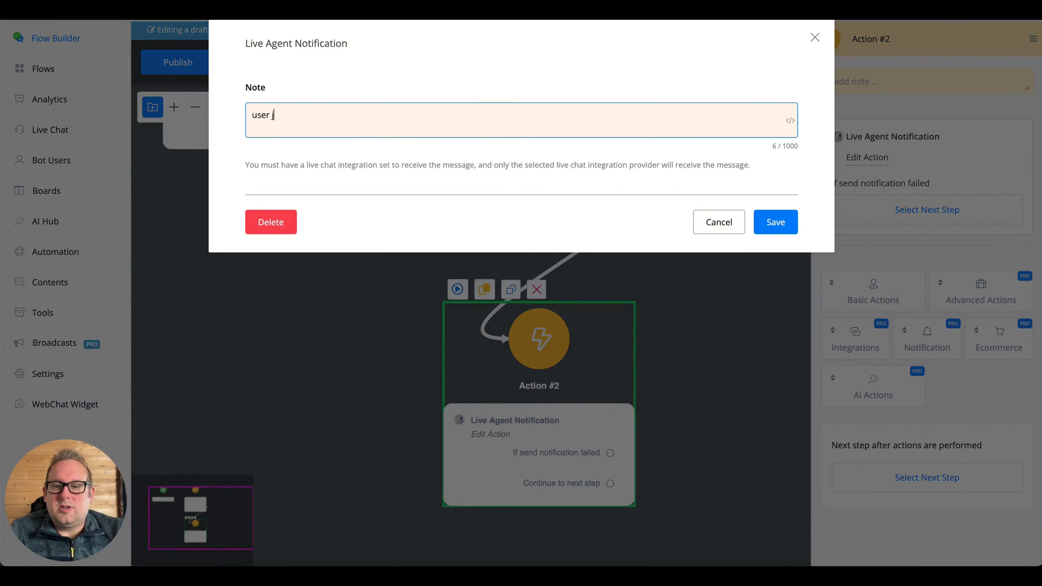
type("ust went t")
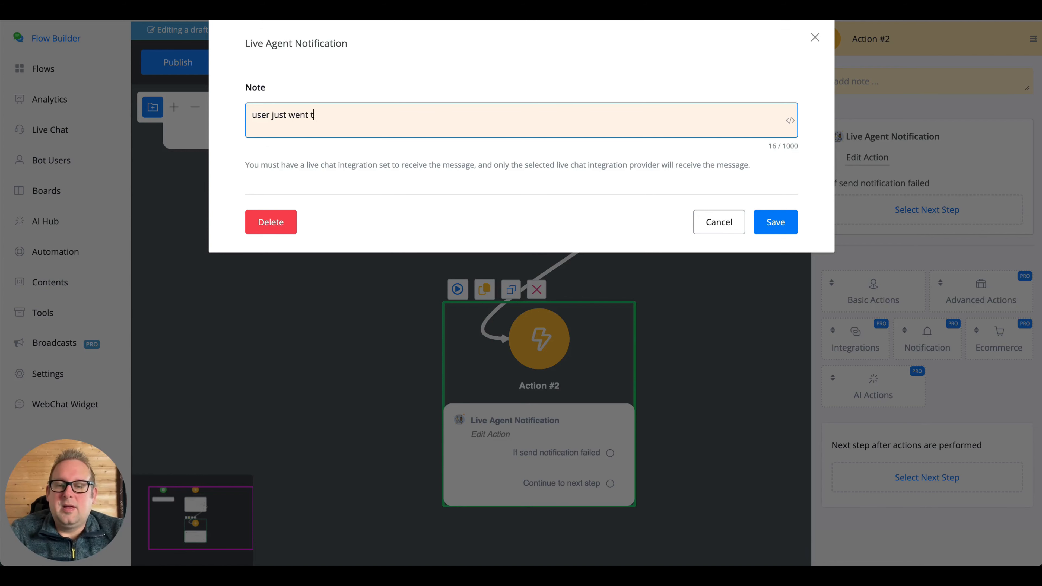
type("hrough this api ")
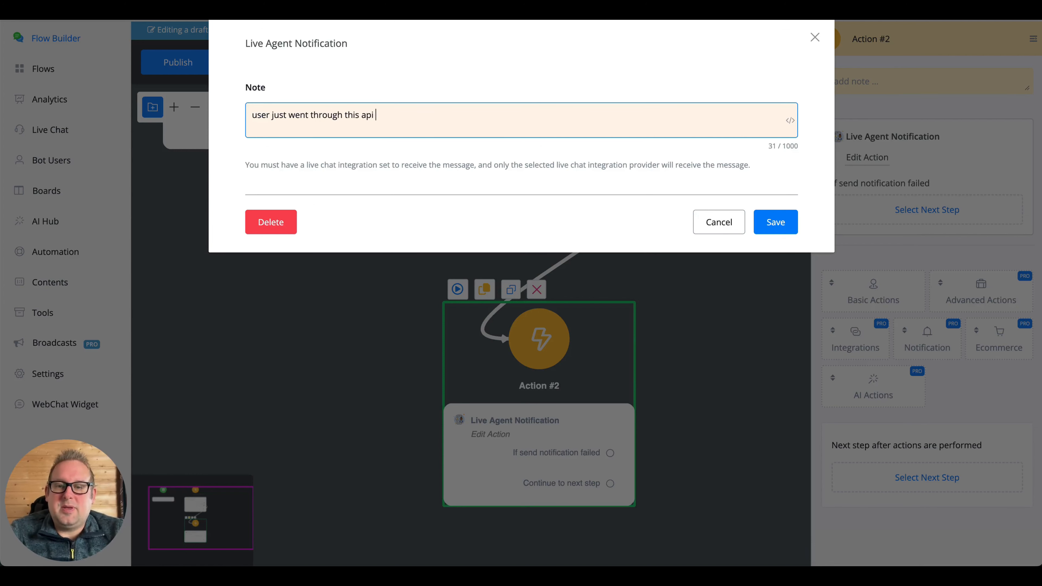
type("reques")
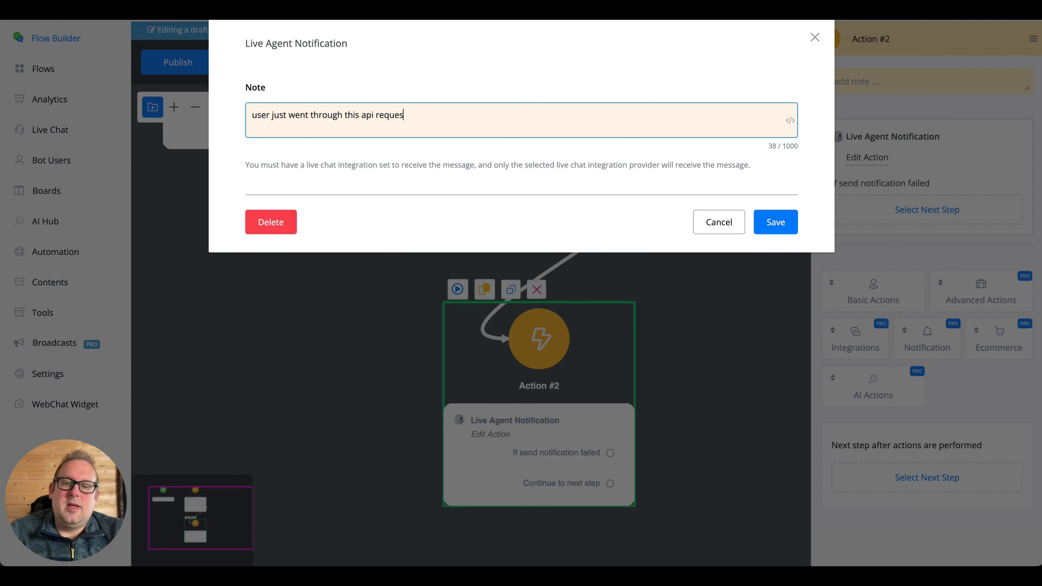
type("t and it prop")
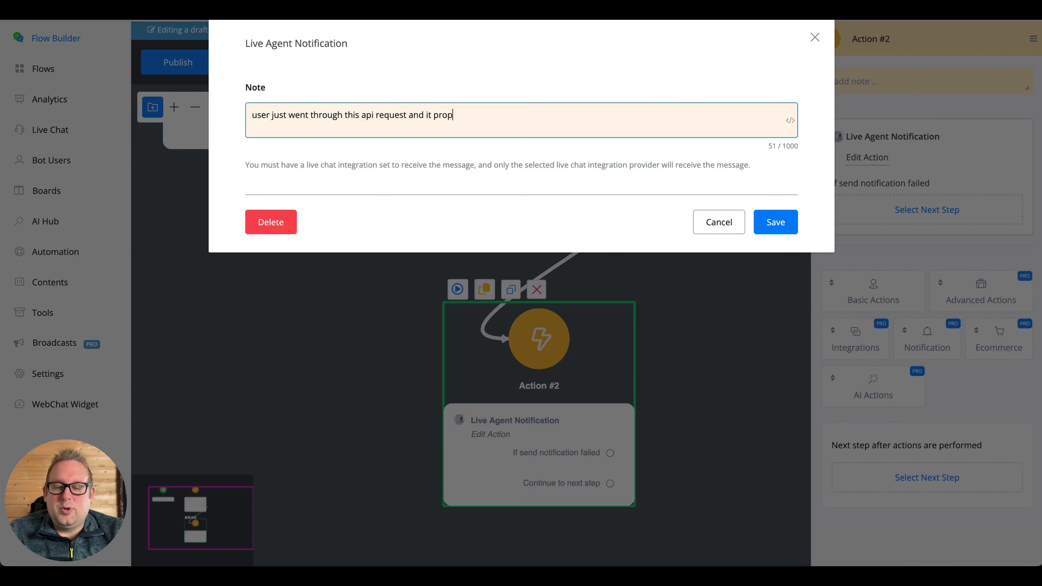
key("BackSpace")
type("dcue")
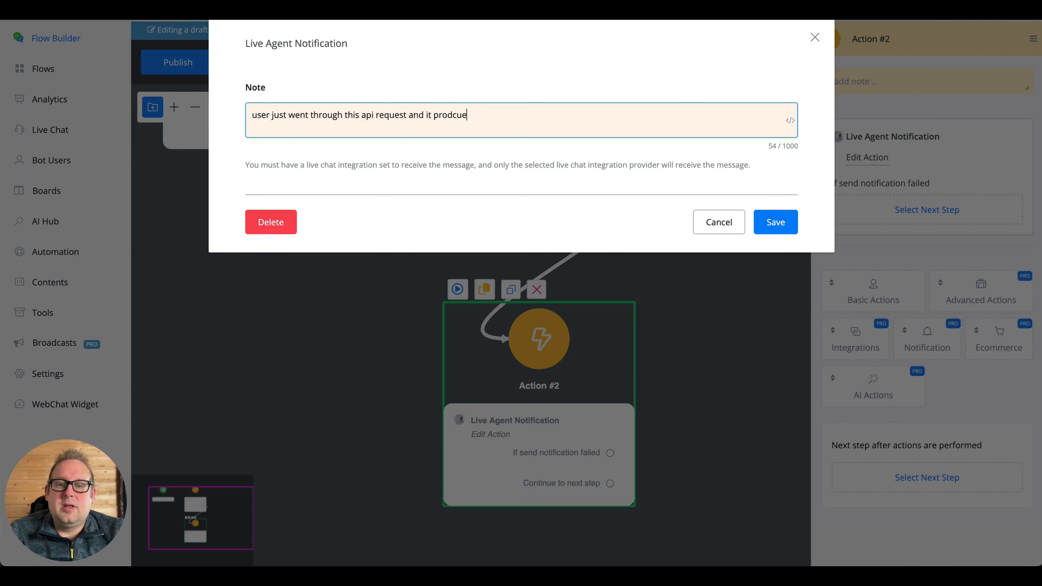
key("BackSpace")
key("BackSpace")
key("BackSpace")
type("uced the")
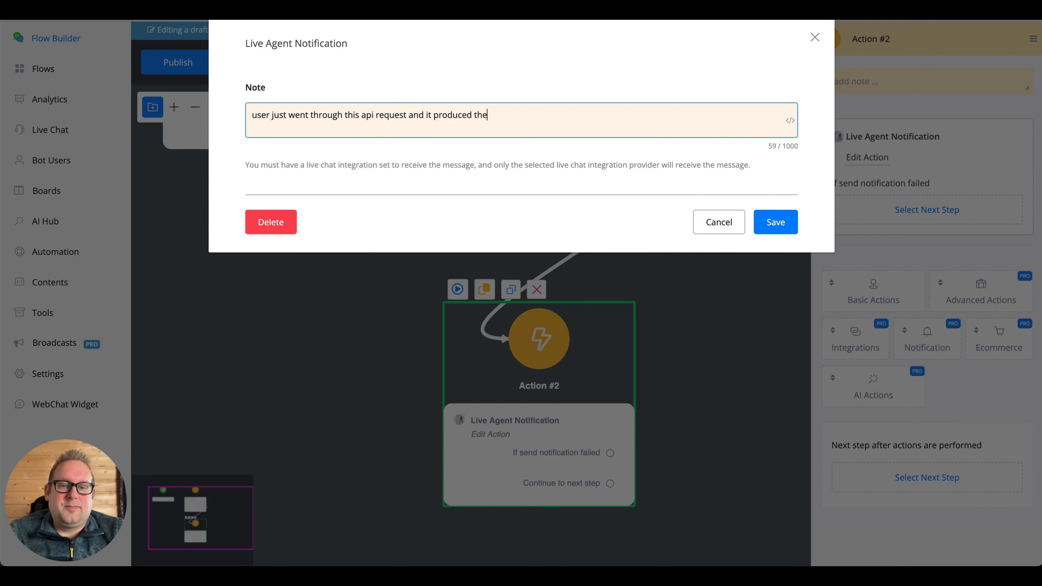
type(" following erro")
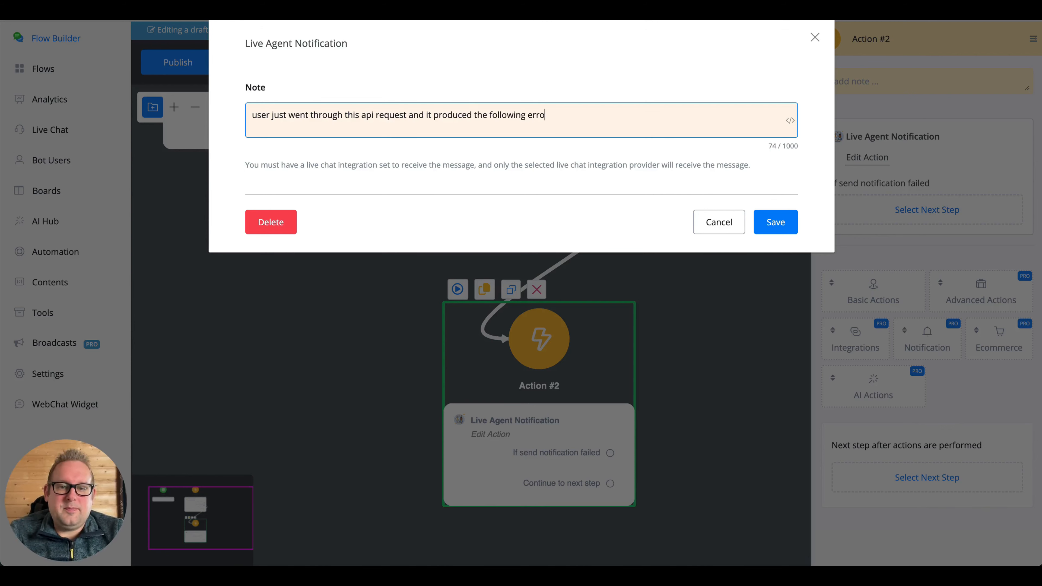
type("r: {{")
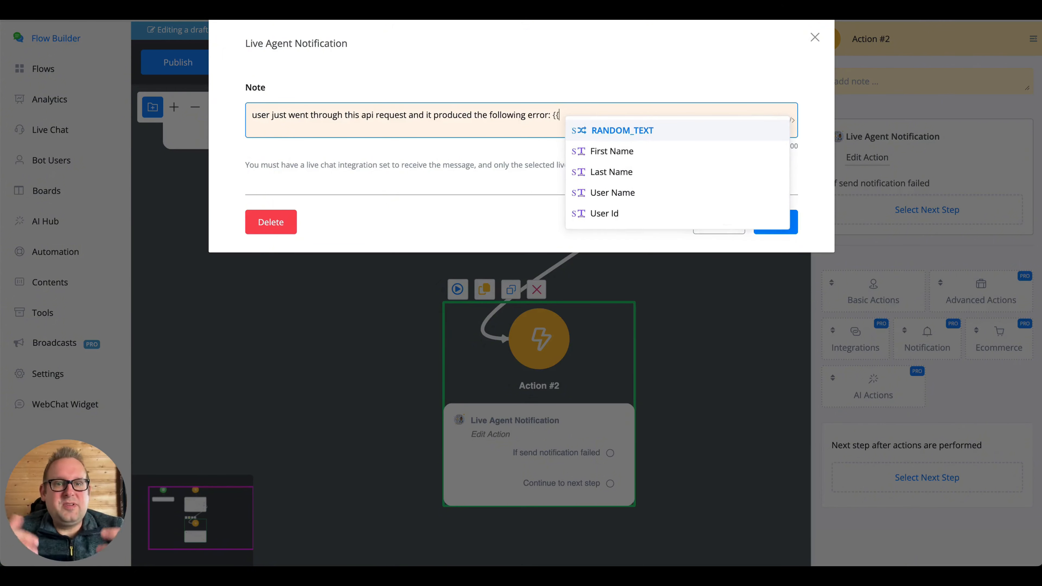
type("lasterr")
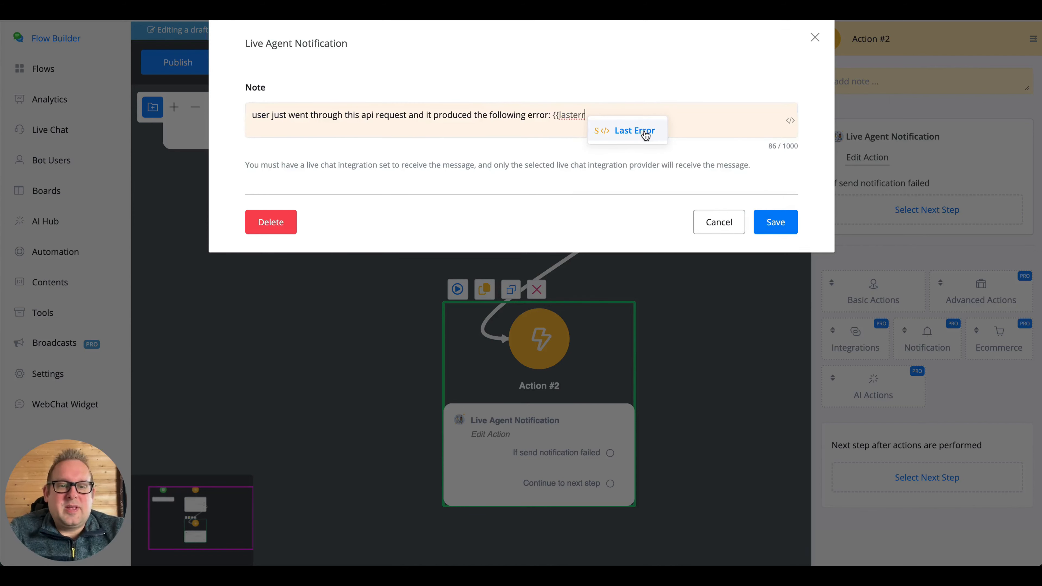
- Insert the Last Error variable with JSON Path $.error into the note
left_click(643, 131)
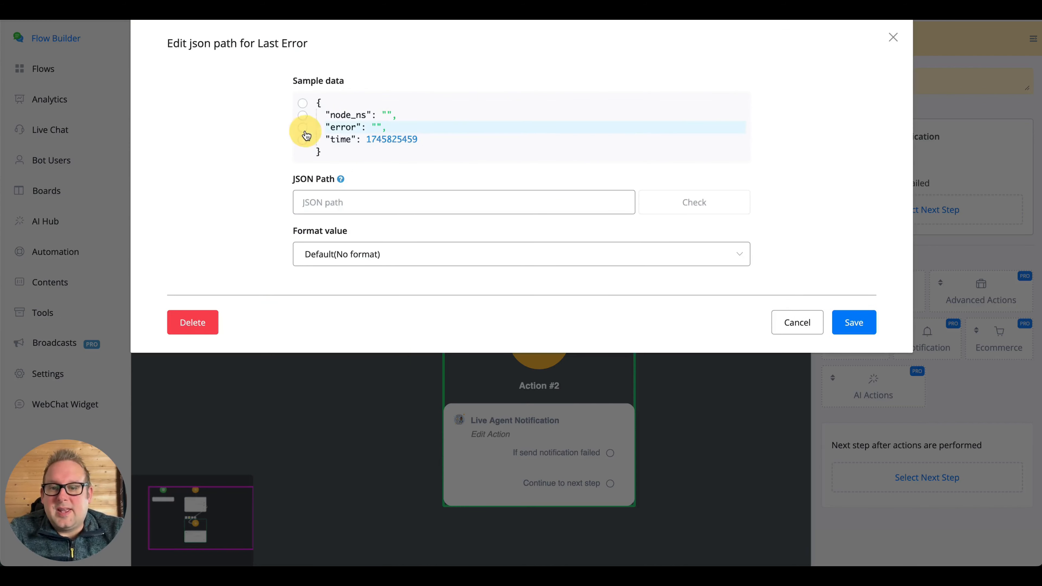
left_click(303, 128)
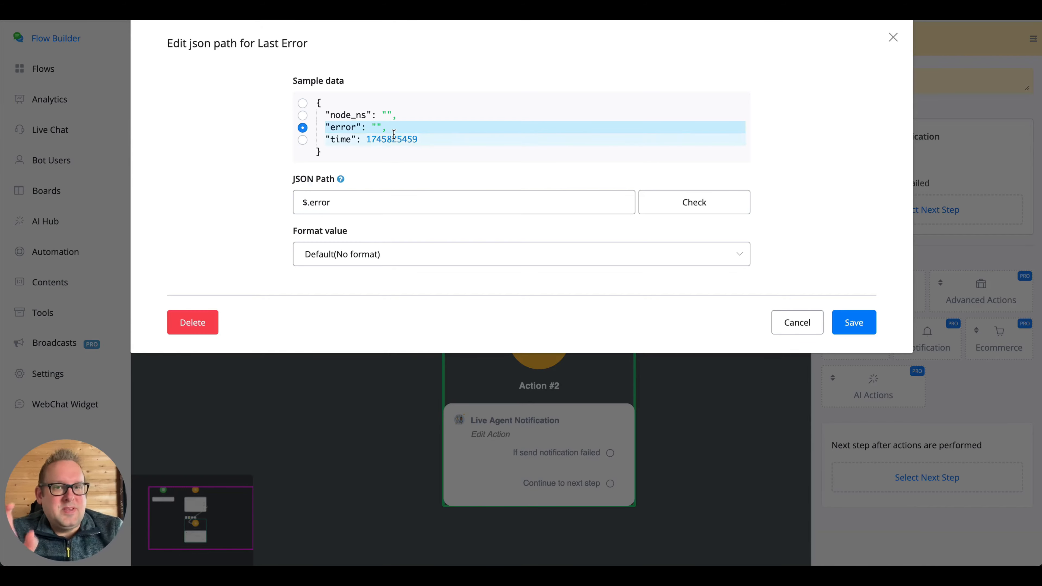
left_click(853, 323)
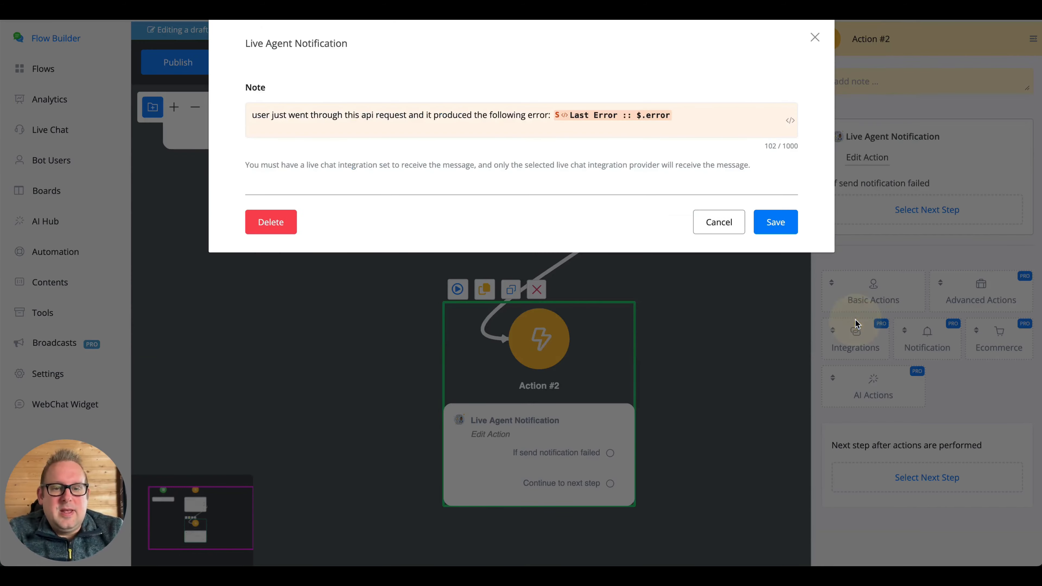
- Save the Live Agent Notification note and reopen Action #1's External Request settings
left_click(773, 225)
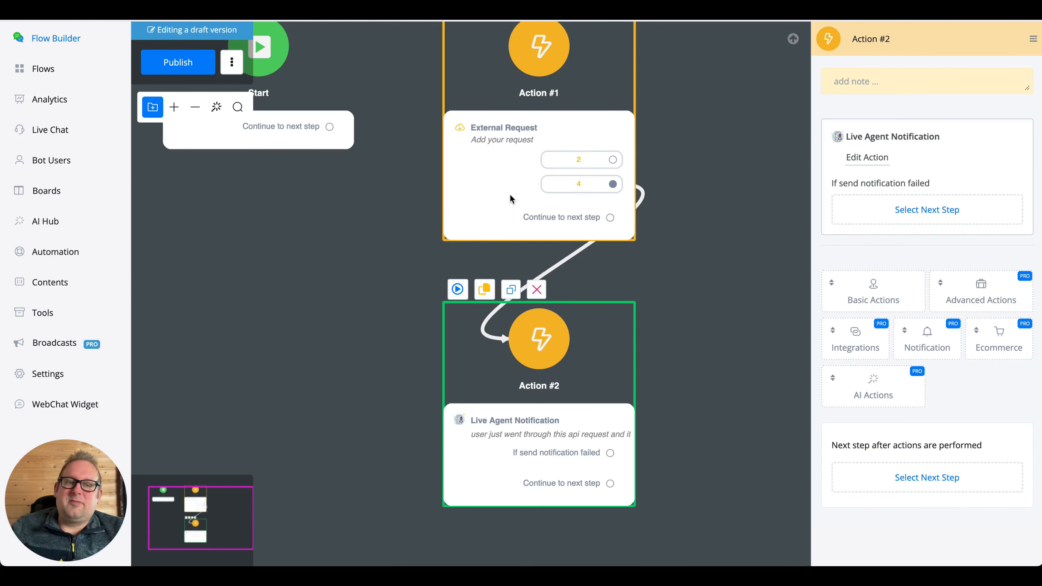
left_click(456, 157)
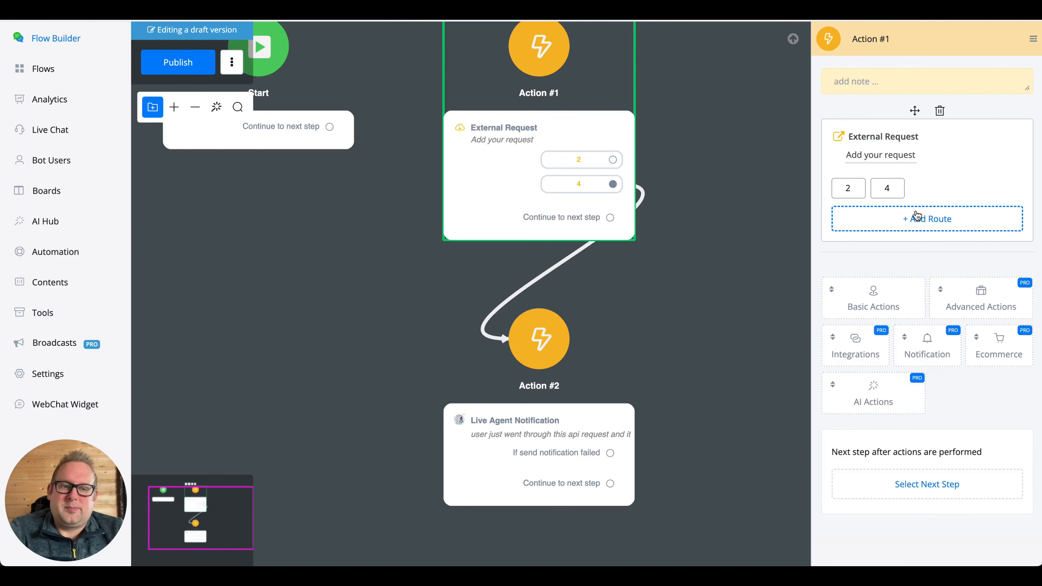
left_click(867, 155)
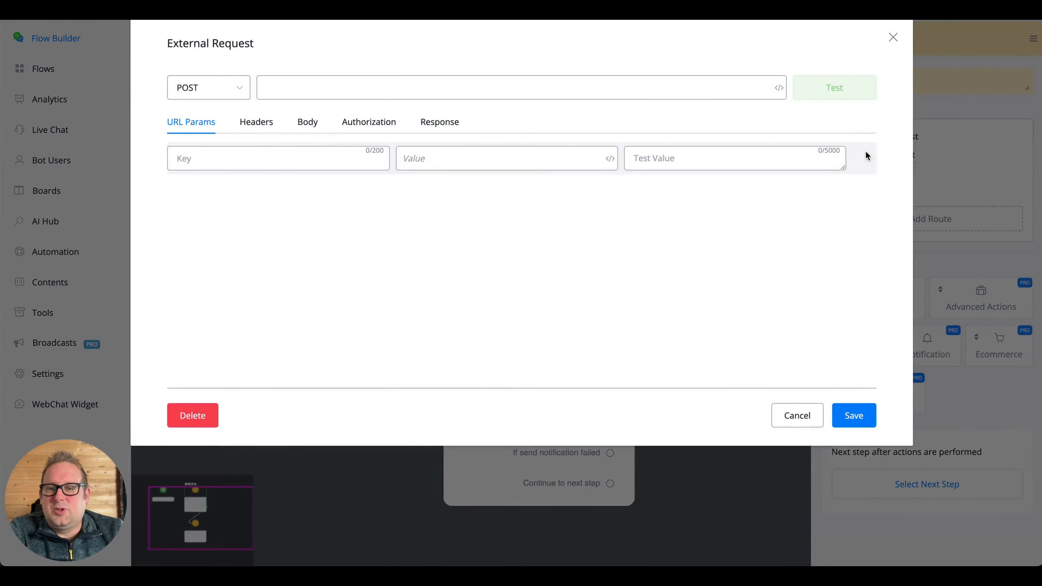
left_click(322, 84)
type("h")
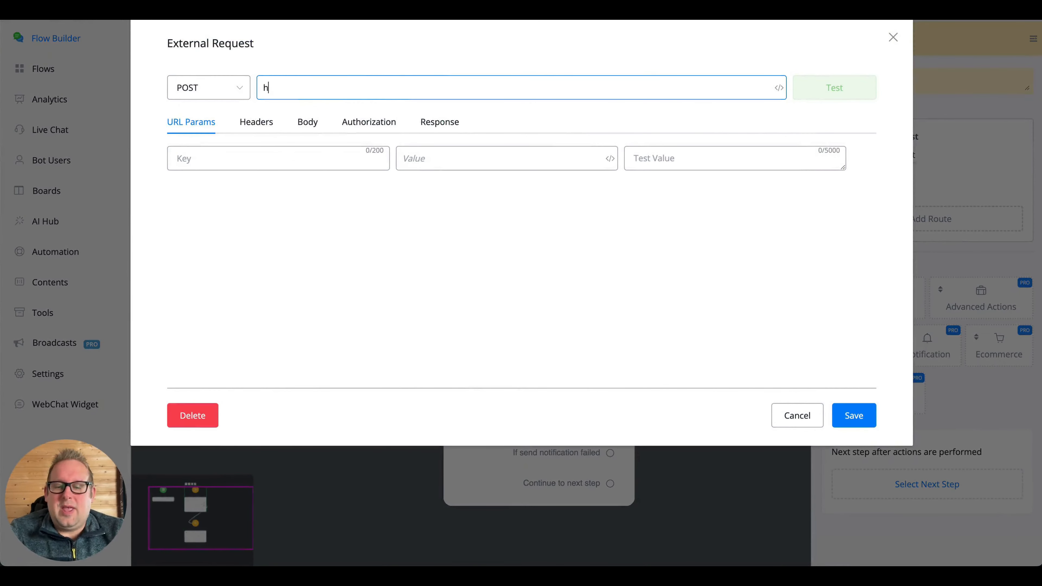
type("ttps://")
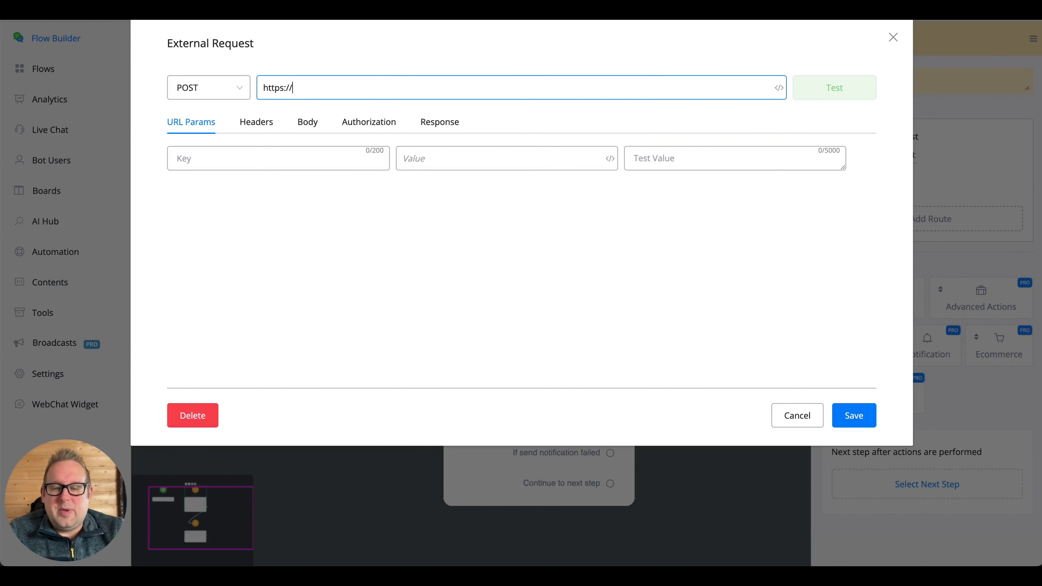
type("maindomain.com")
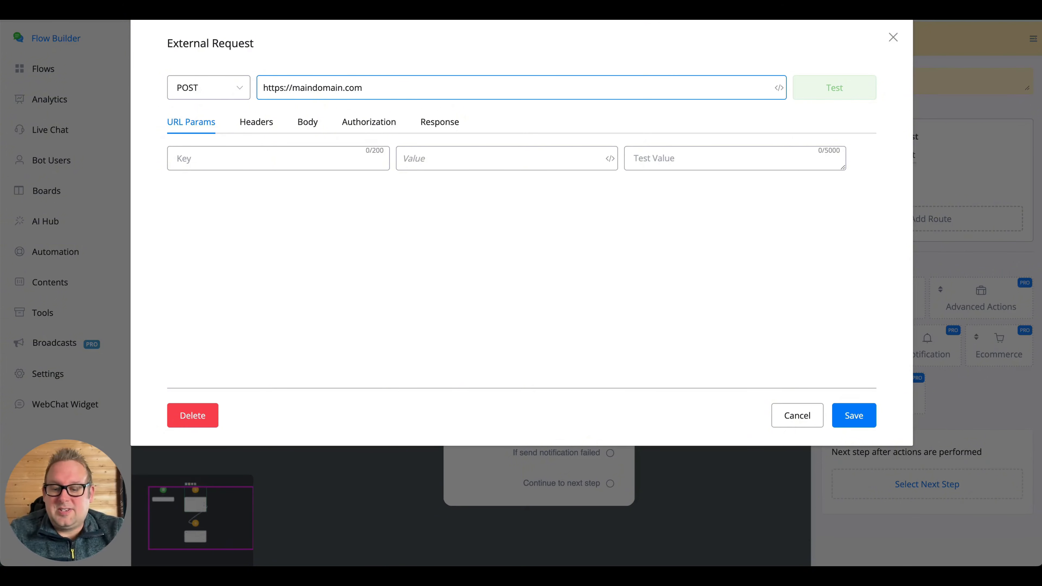
type("?")
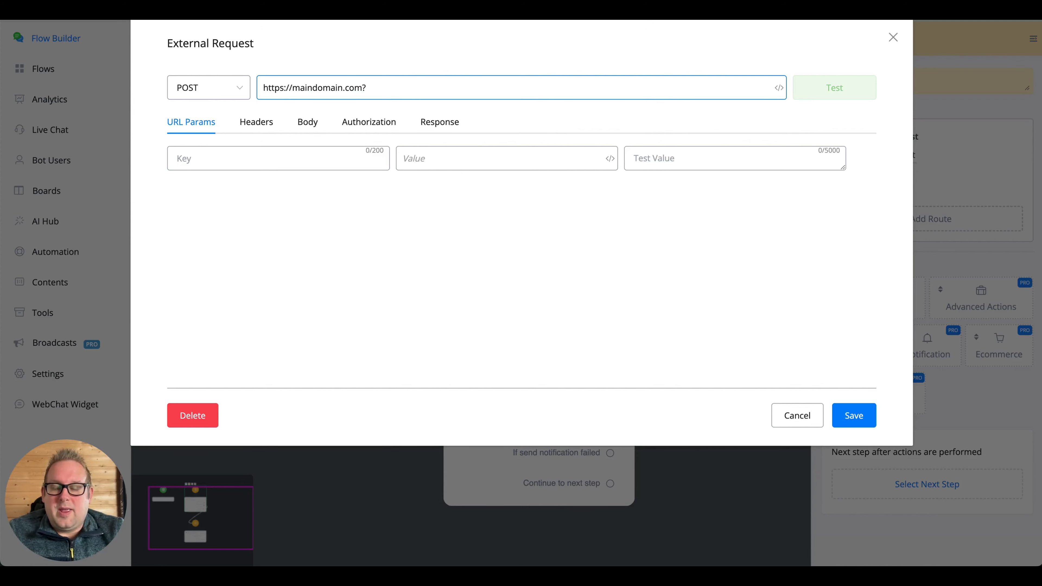
type("na")
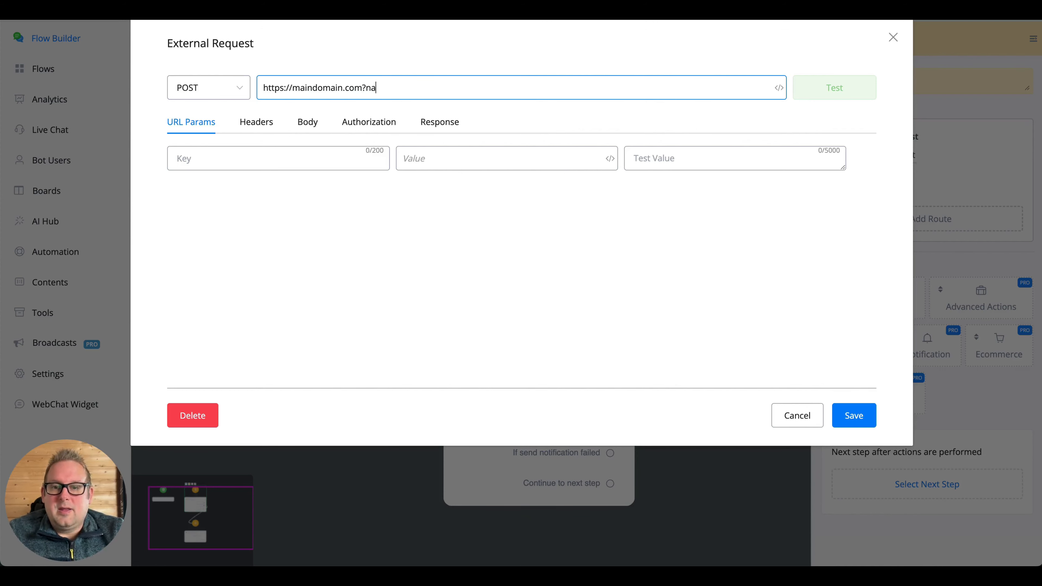
type("me=")
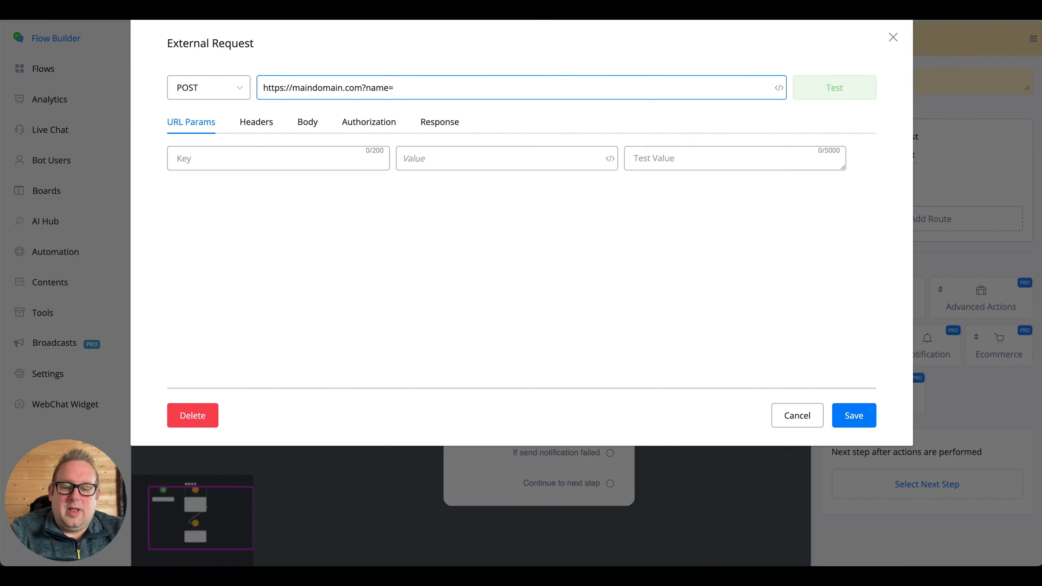
type("{{fir")
key("Return")
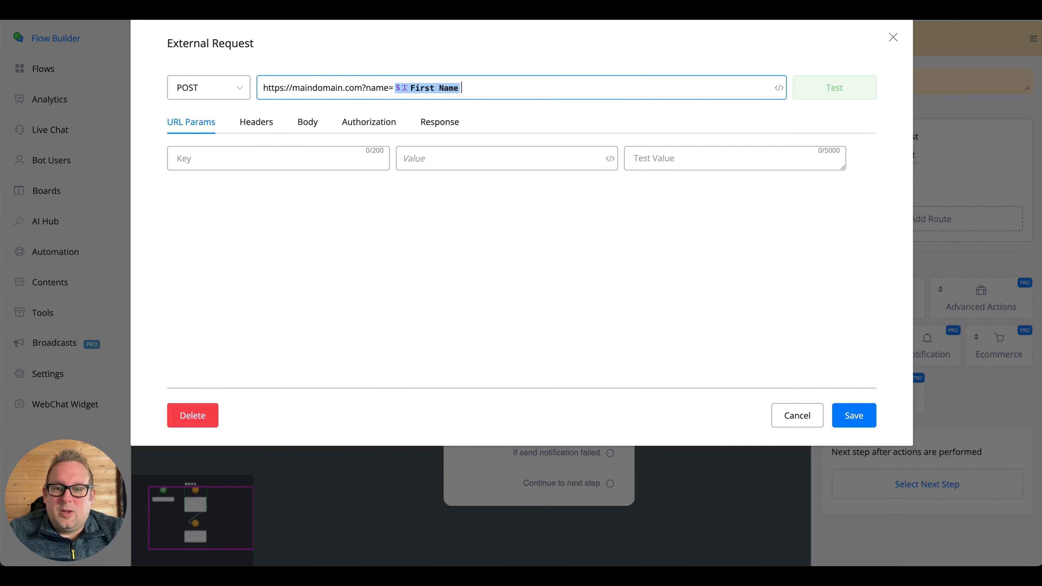
type("&")
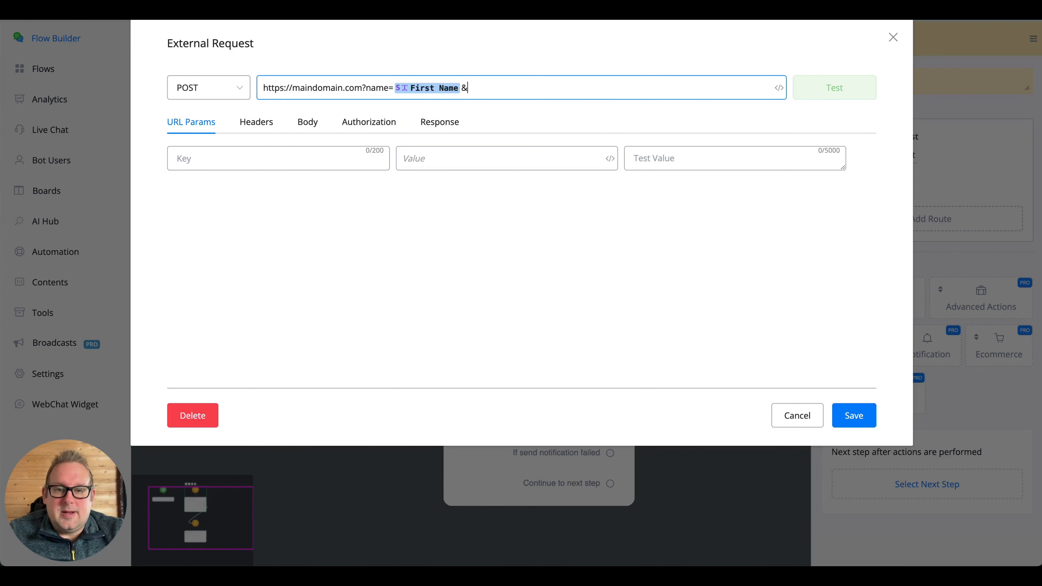
type("email")
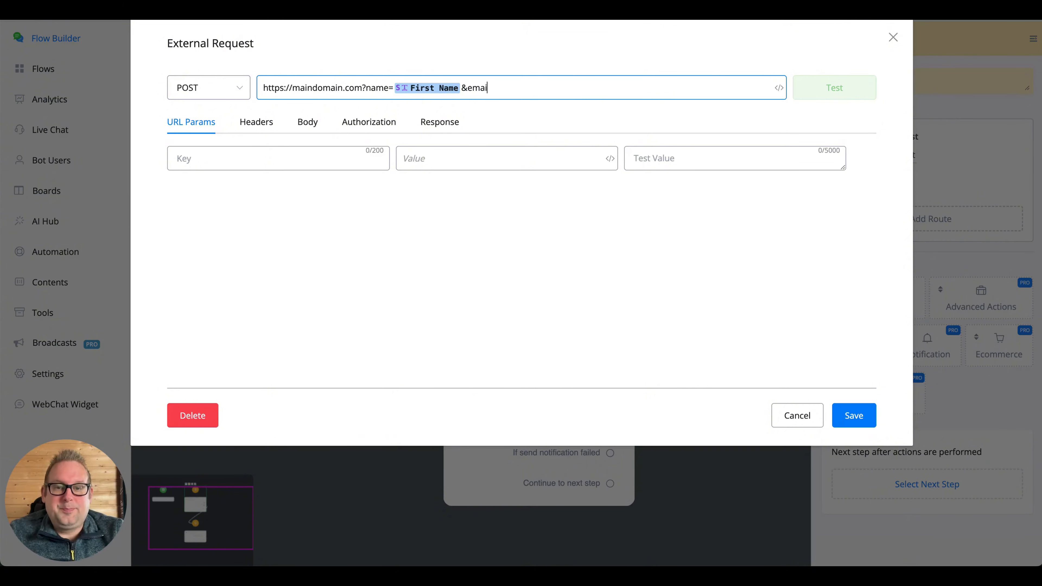
type("=")
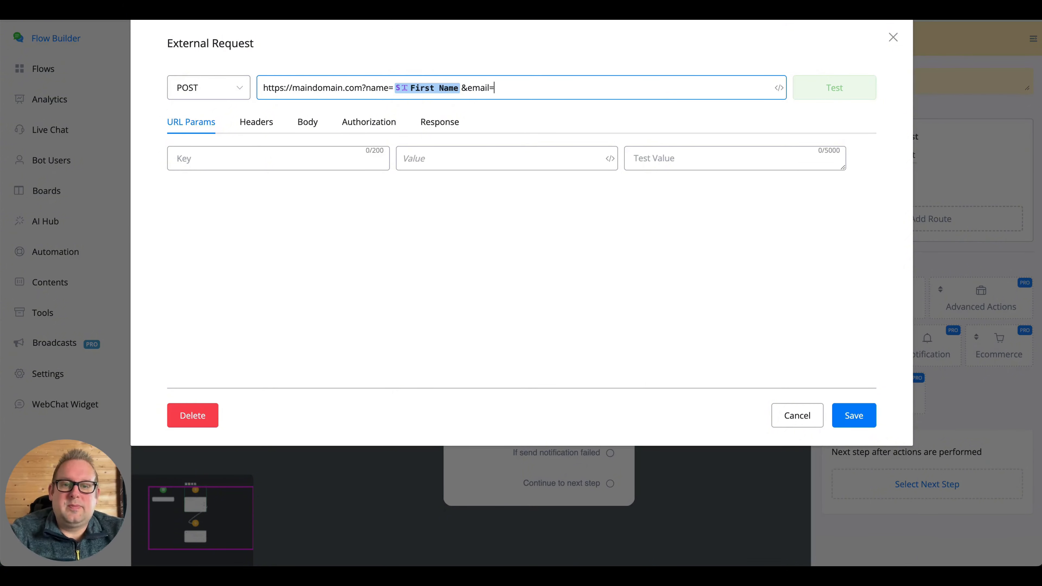
type("{{emai")
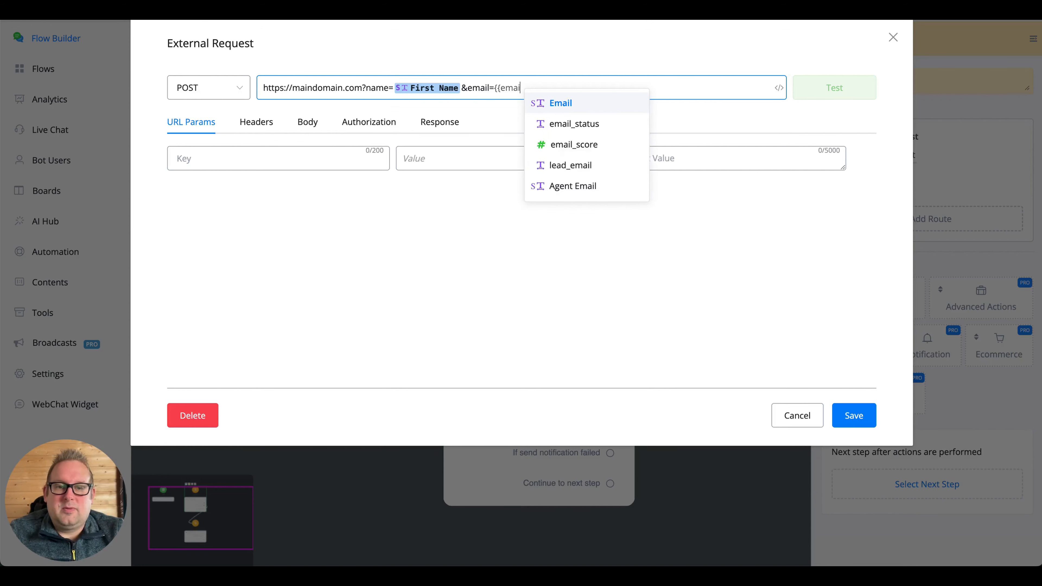
key("Return")
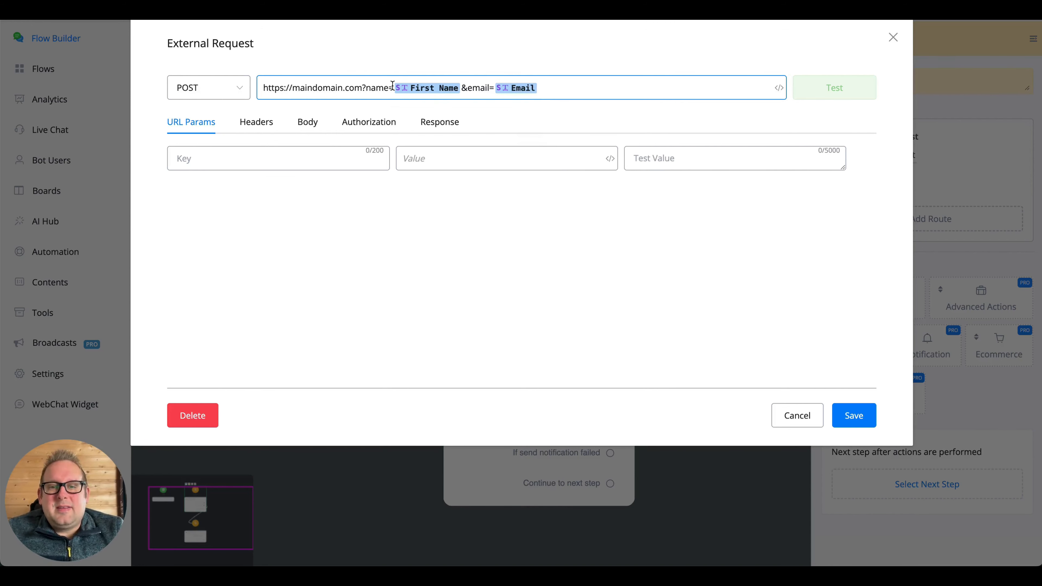
left_click_drag(392, 85, 607, 89)
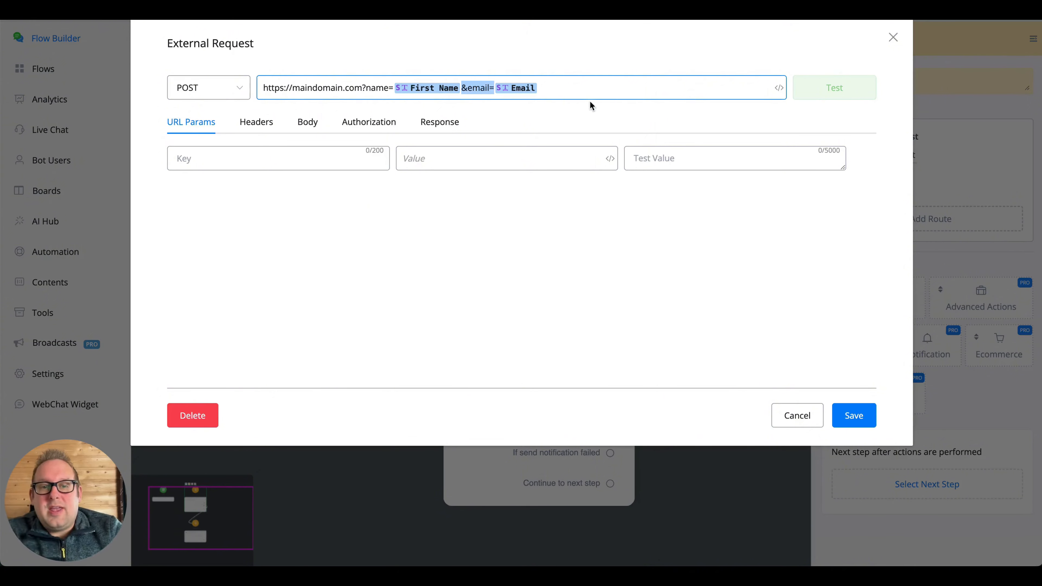
left_click_drag(542, 87, 400, 81)
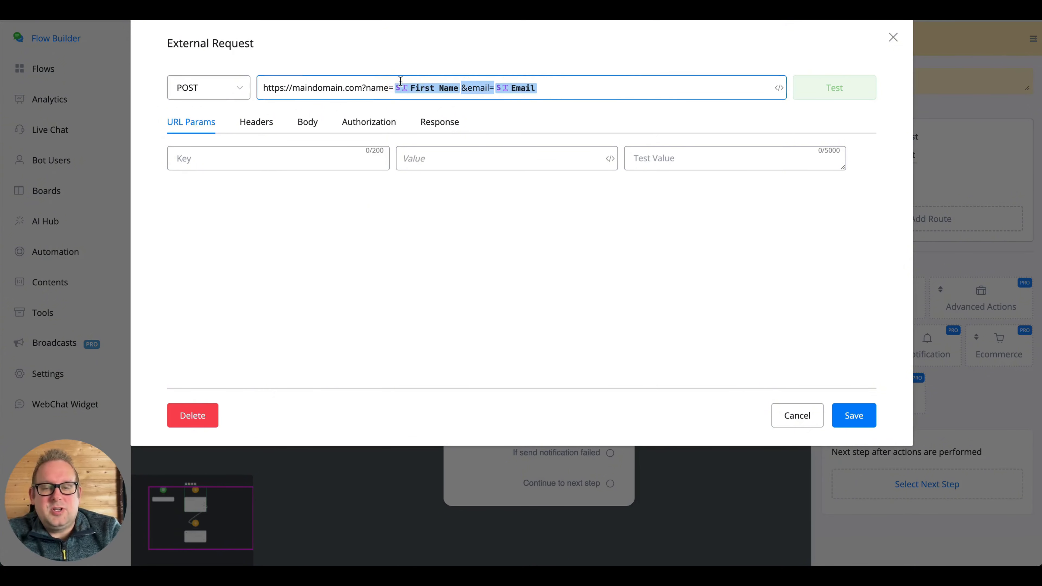
- Replace the URL's query string with the path /create-subscribe
key("BackSpace")
key("BackSpace")
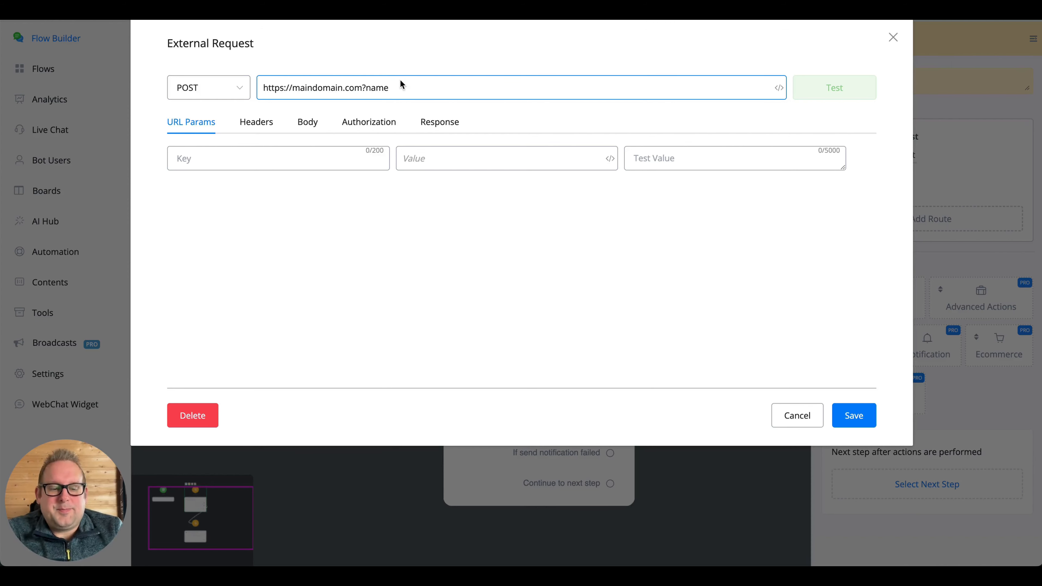
key("BackSpace")
key("BackSpace")
key("BackSpace")
key("BackSpace")
key("BackSpace")
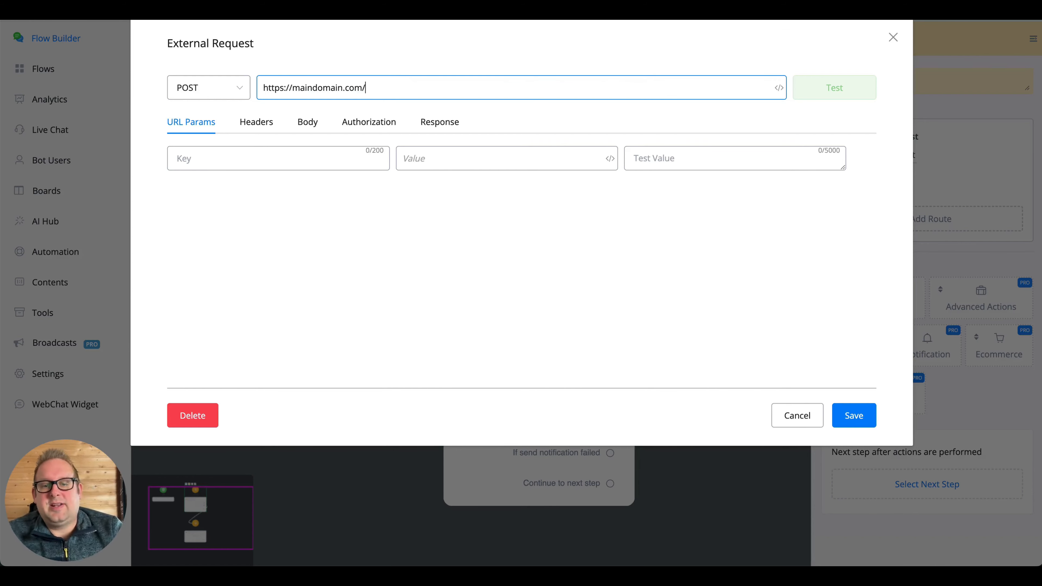
type("/ge")
key("BackSpace")
key("BackSpace")
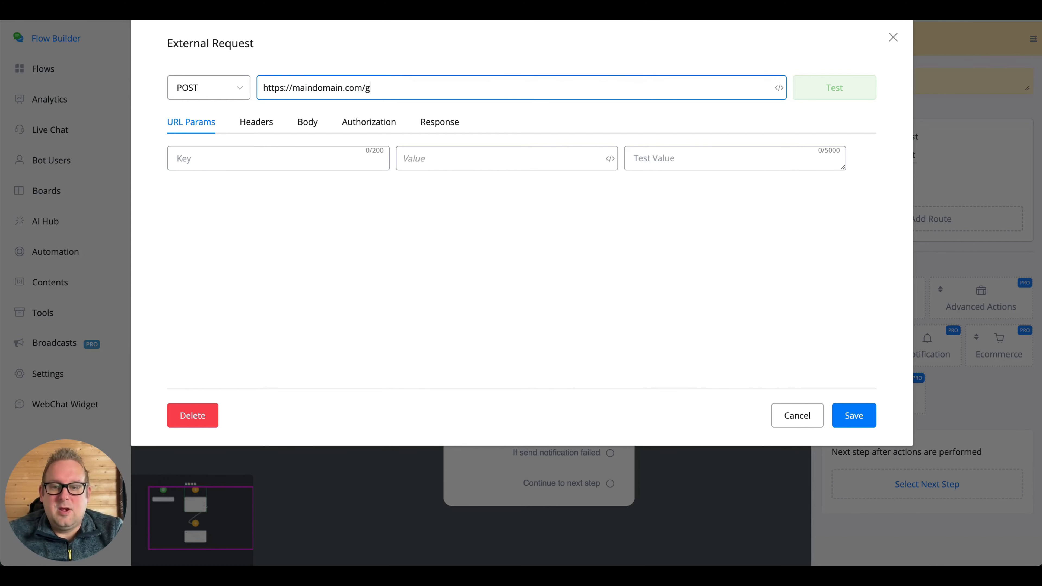
type("create")
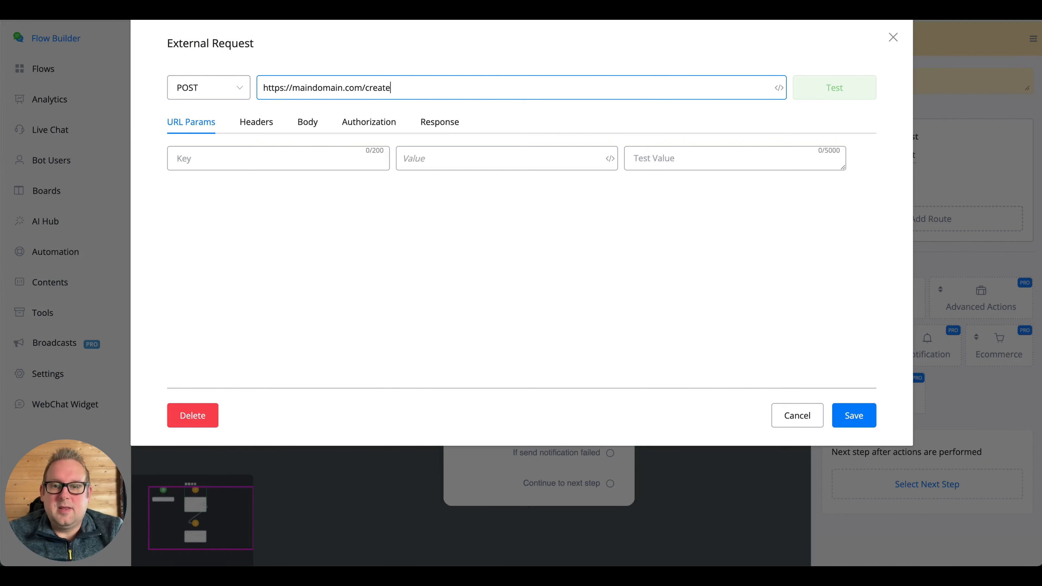
type("-subscribe")
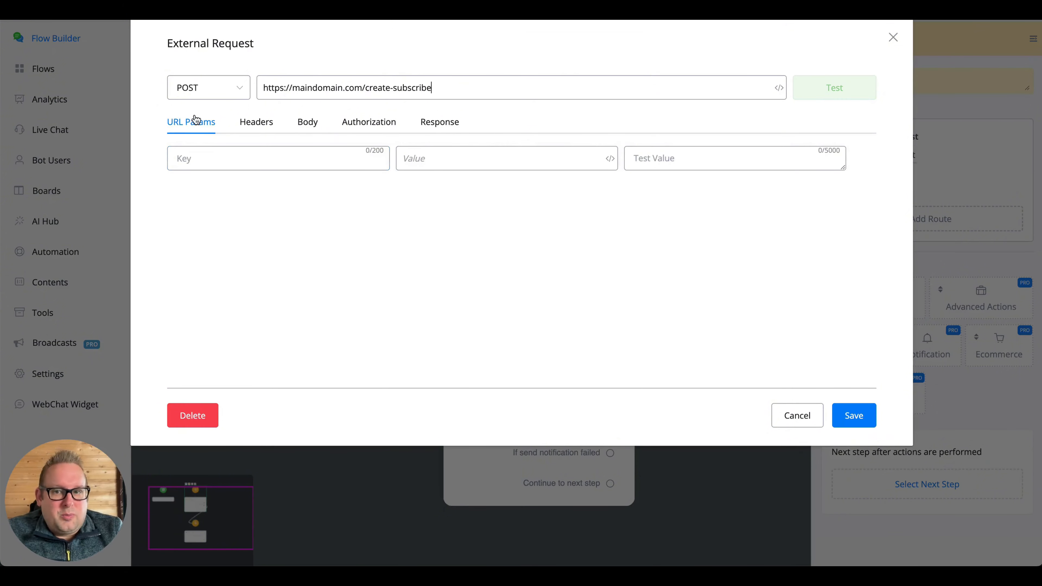
- Add a 'name' URL parameter mapped to {{First Name}} with a sample first name as test value
left_click(251, 160)
type("name")
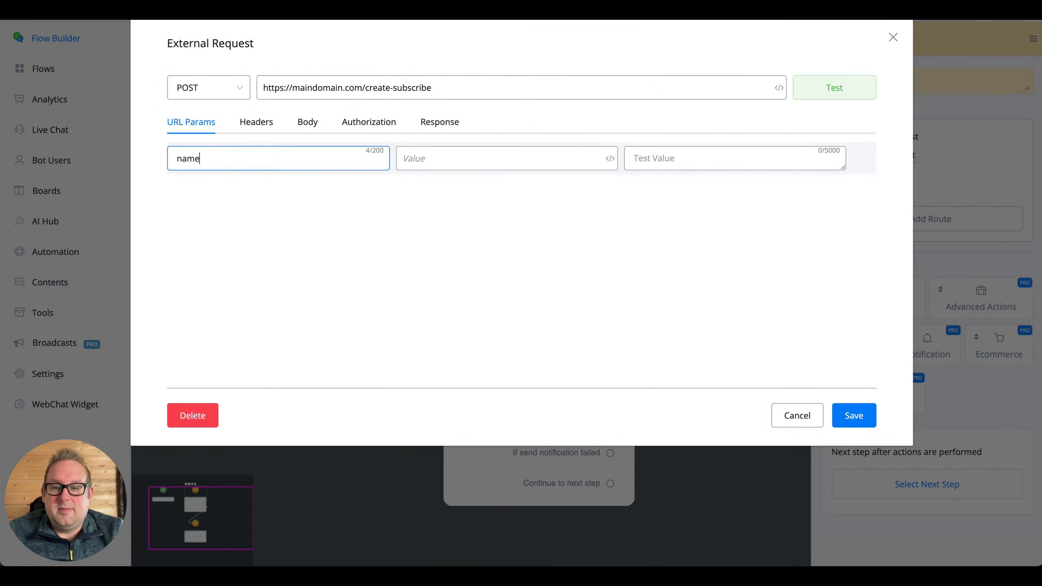
key("Tab")
type("{{fir")
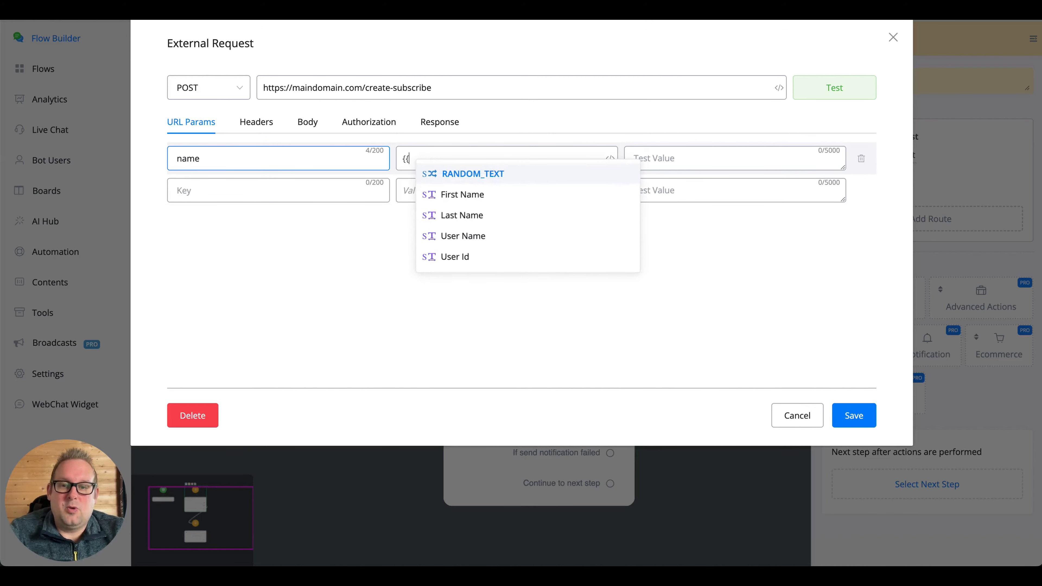
key("Return")
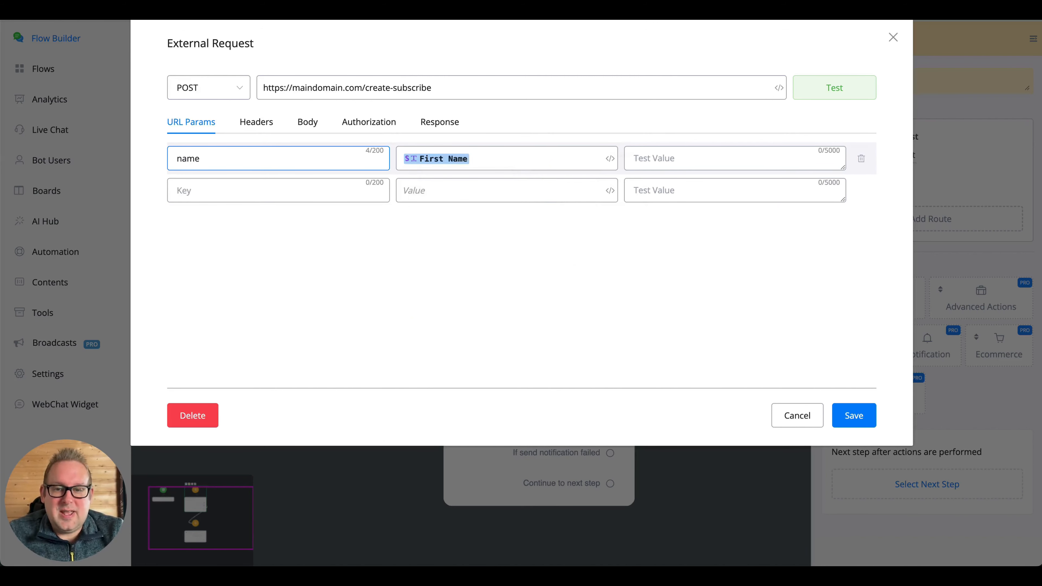
key("Tab")
type("Mark")
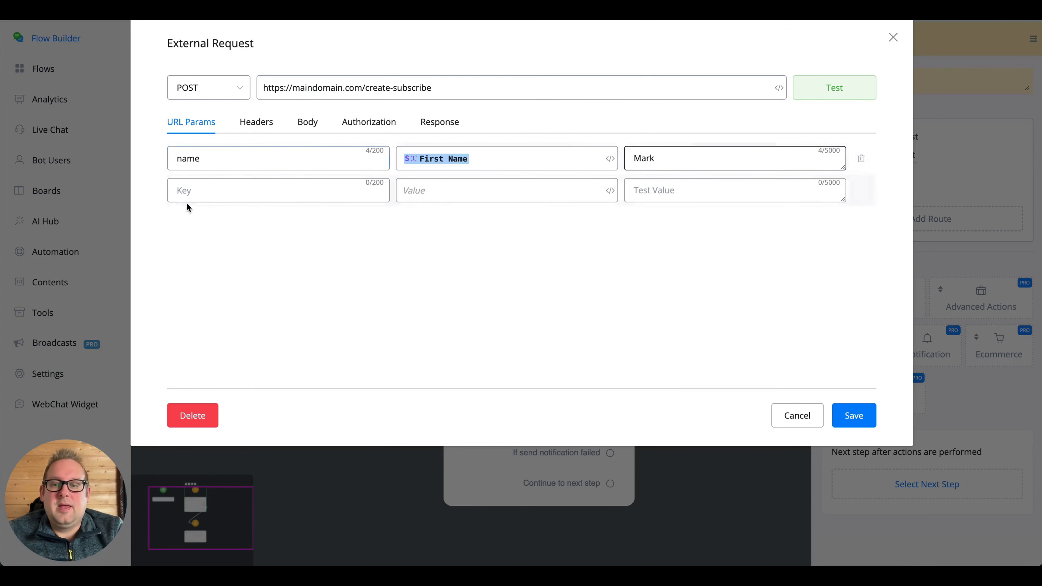
- Add an 'email' parameter mapped to {{Email}} with a sample email test value, then test the request
left_click(197, 191)
type("email")
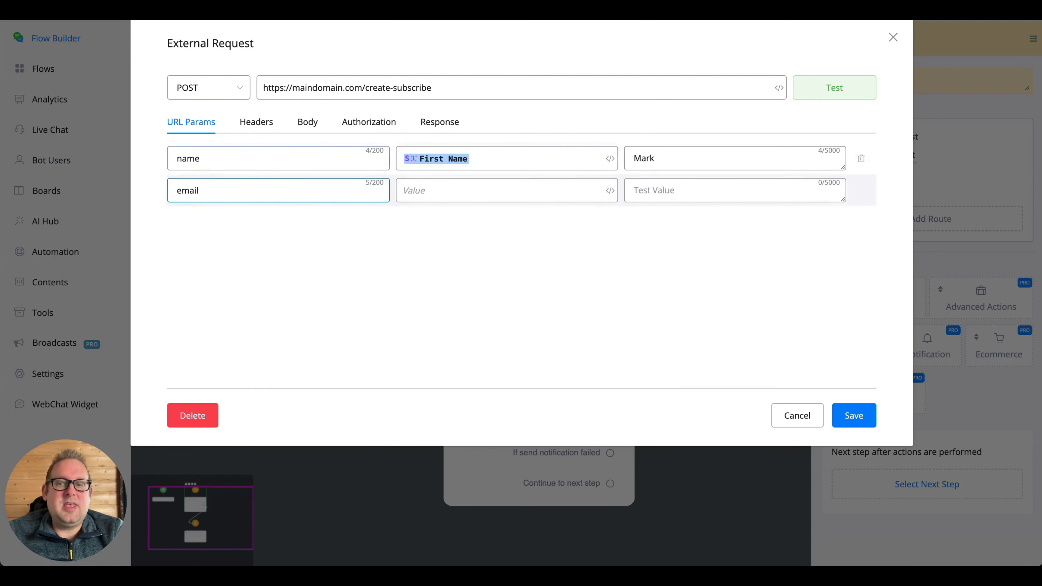
key("Tab")
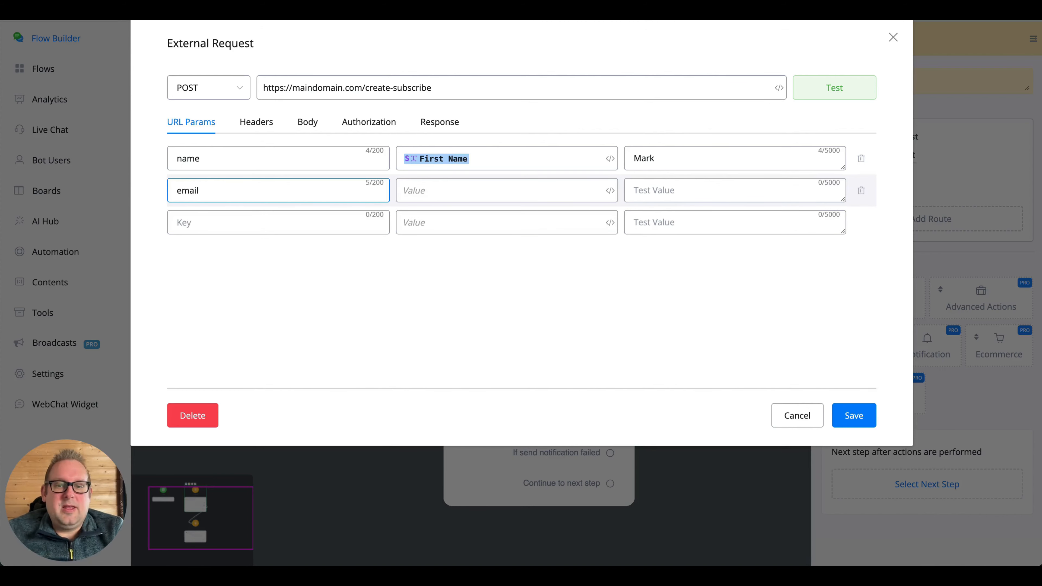
type("{{emai")
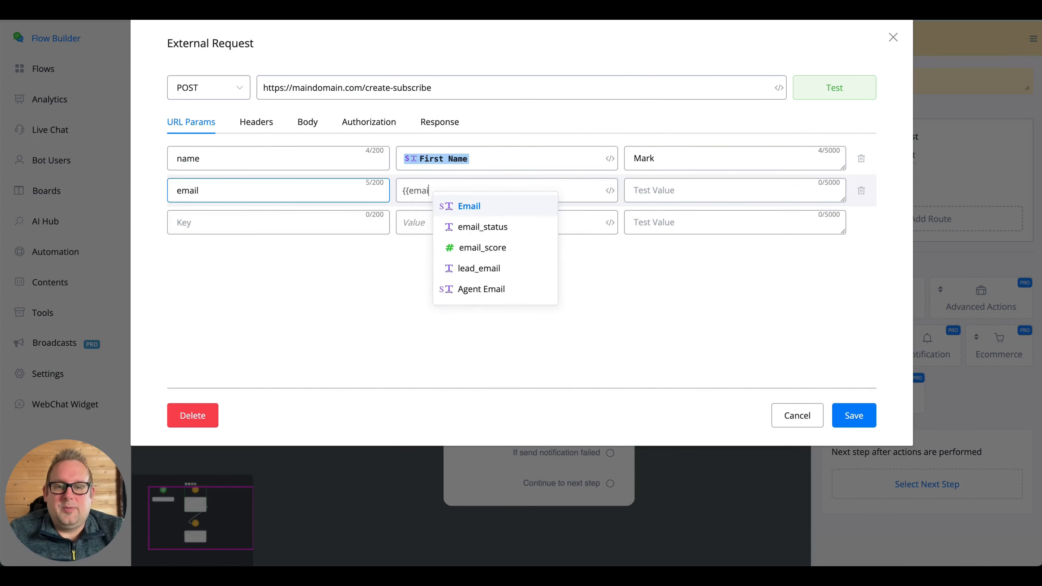
key("Return")
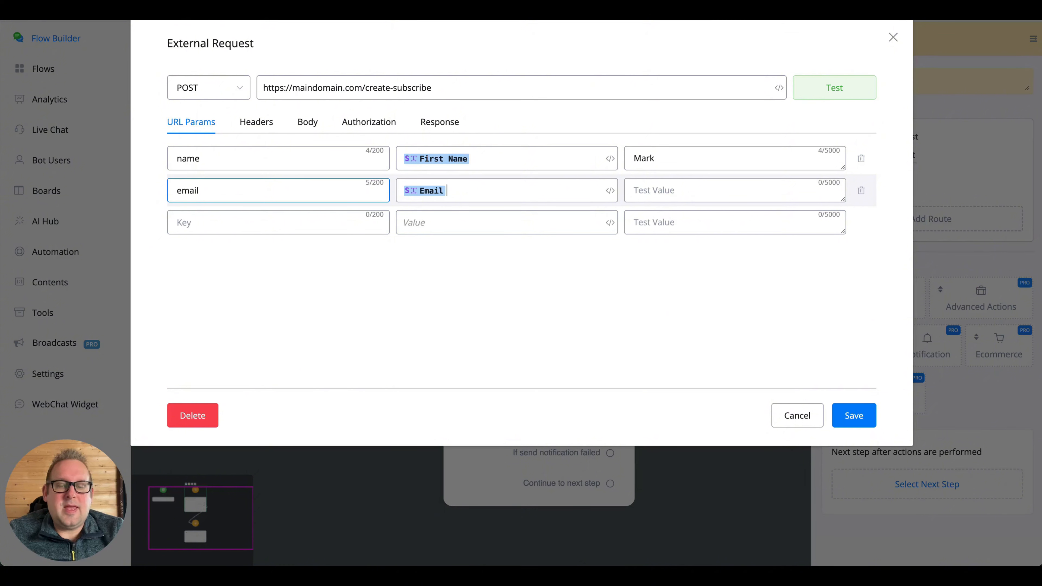
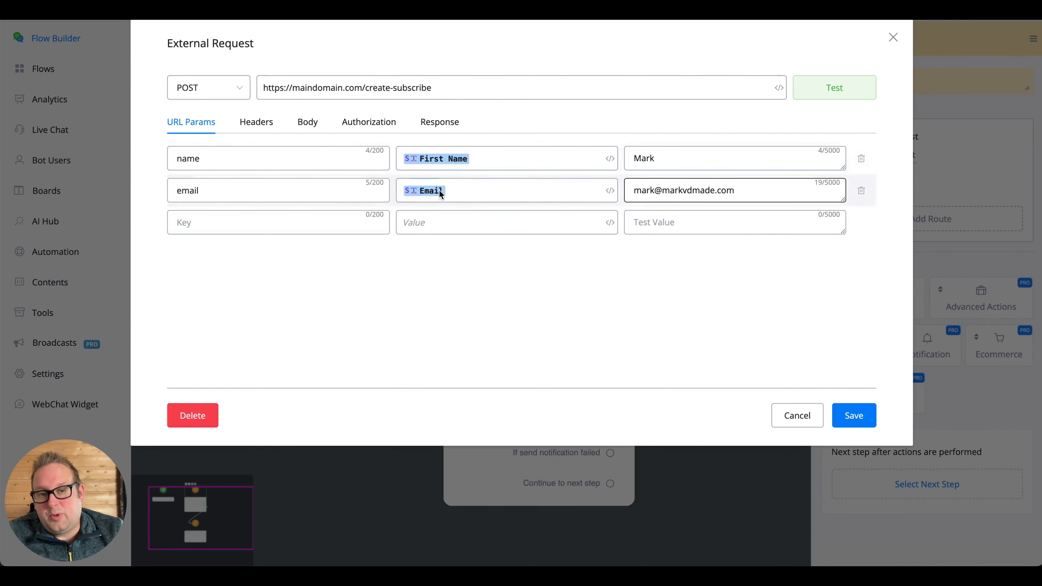
left_click(810, 95)
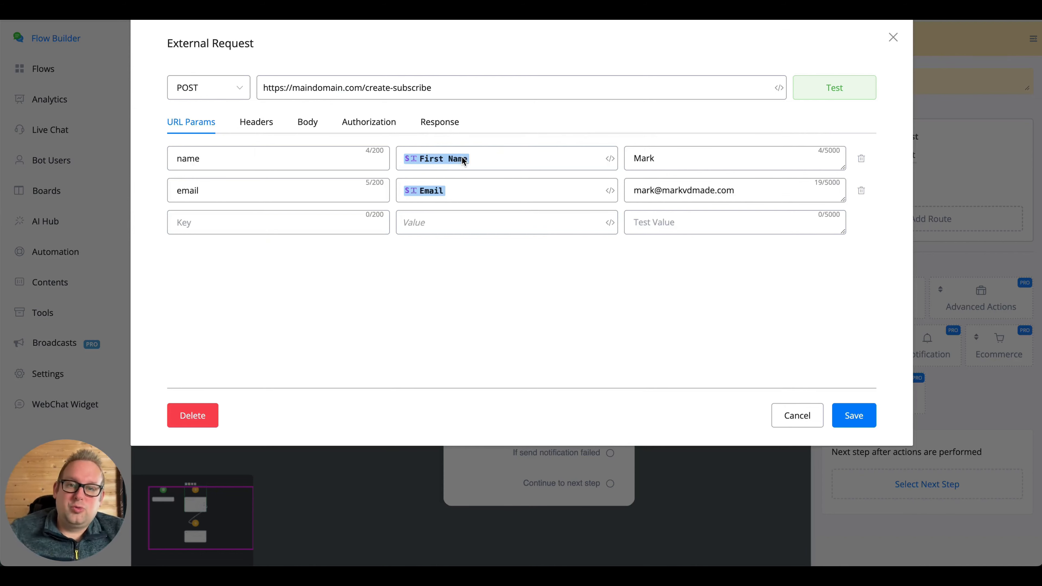
left_click(498, 83)
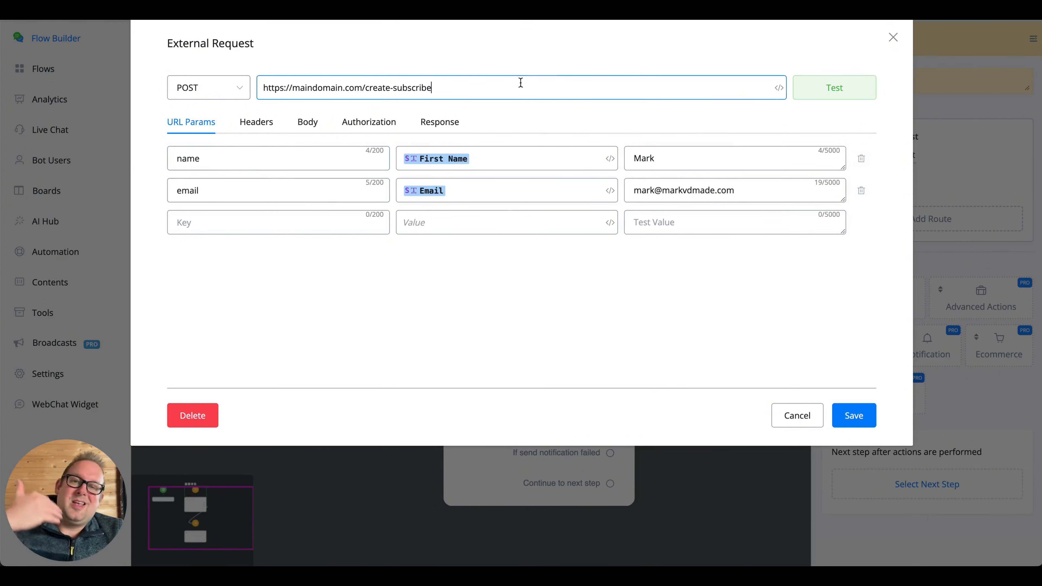
left_click(287, 163)
left_click(275, 190)
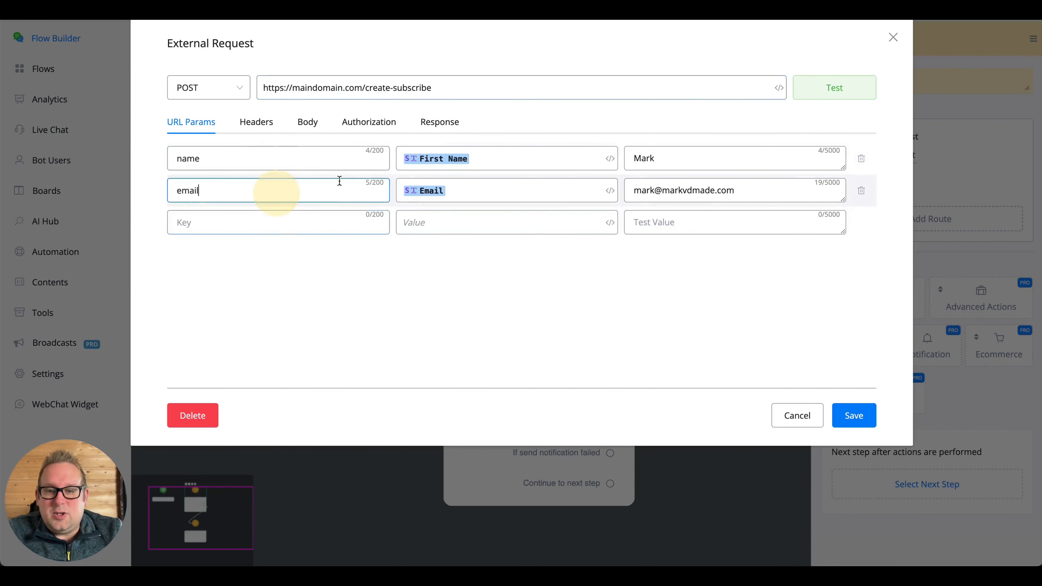
left_click(688, 149)
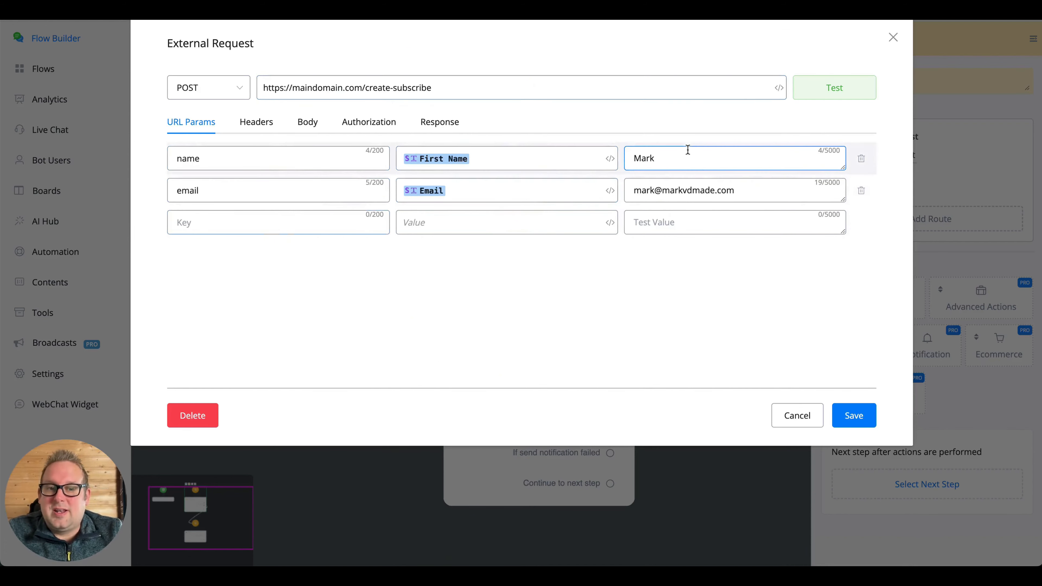
left_click(813, 198)
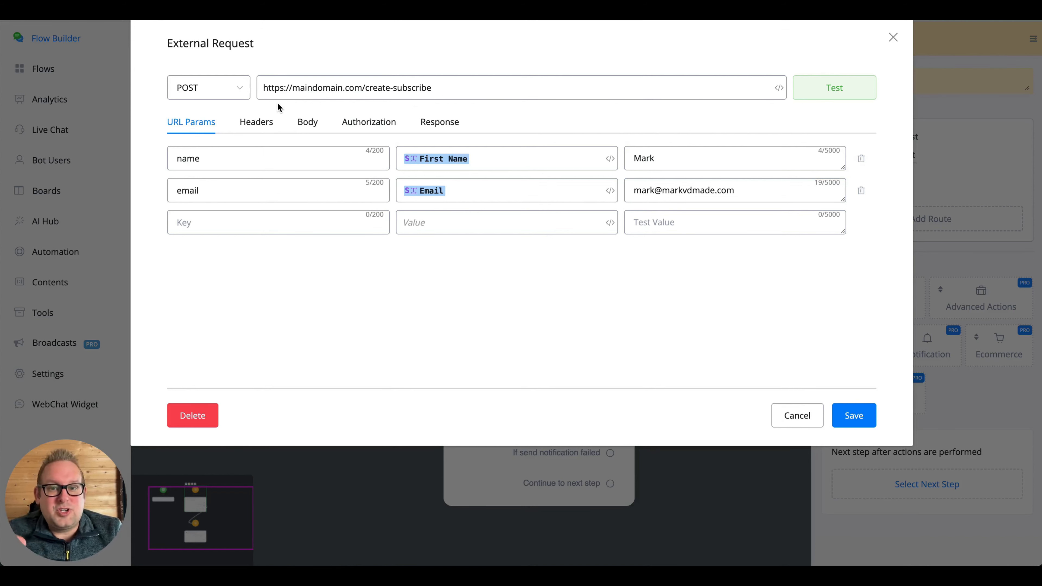
left_click(461, 97)
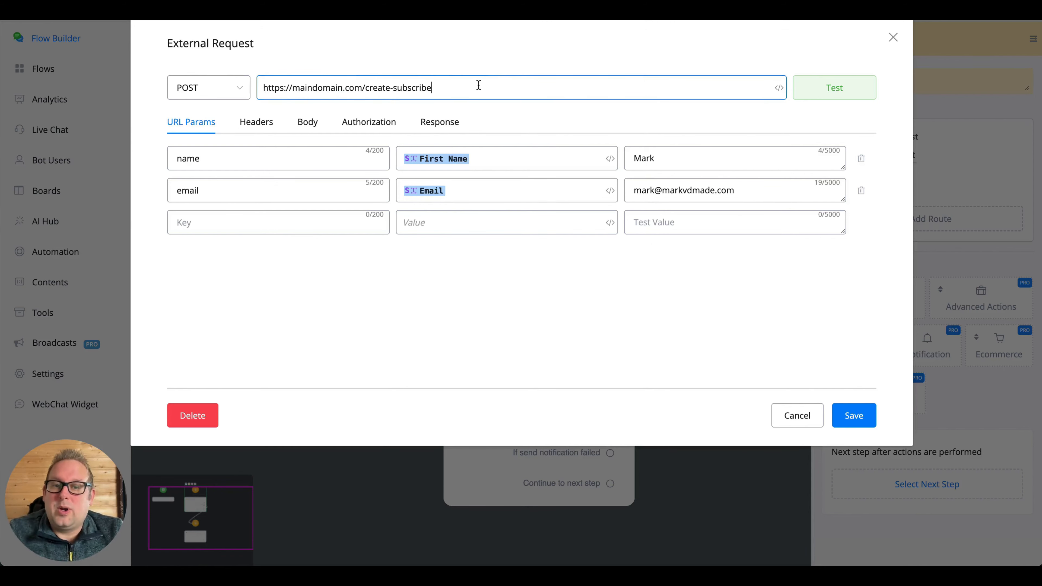
left_click(221, 125)
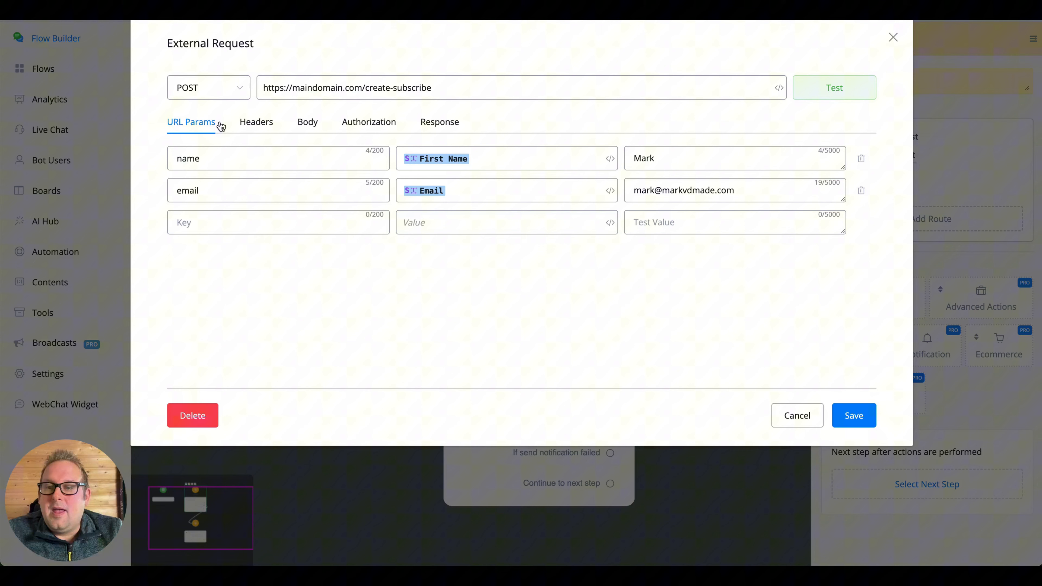
- Add an Authorization header with value 'bearer apitoken', then delete that header row
left_click(243, 122)
left_click(226, 152)
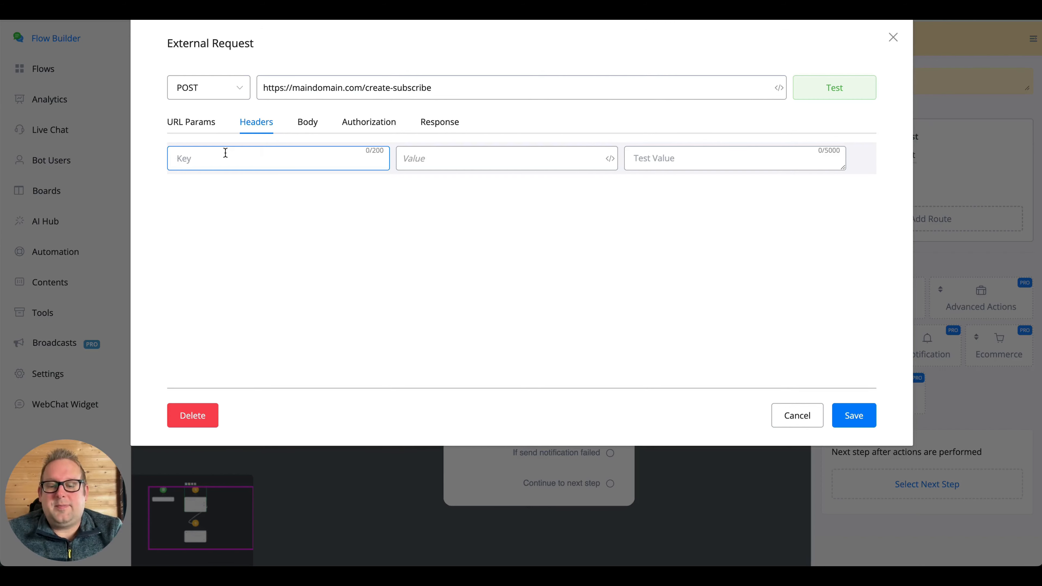
type("Au")
type("thoriz")
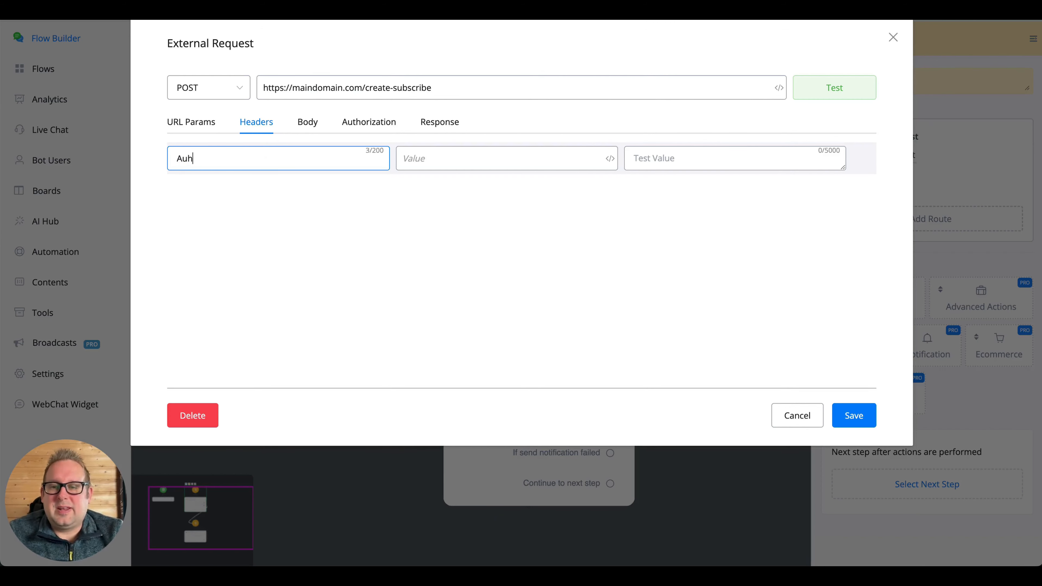
type("ation")
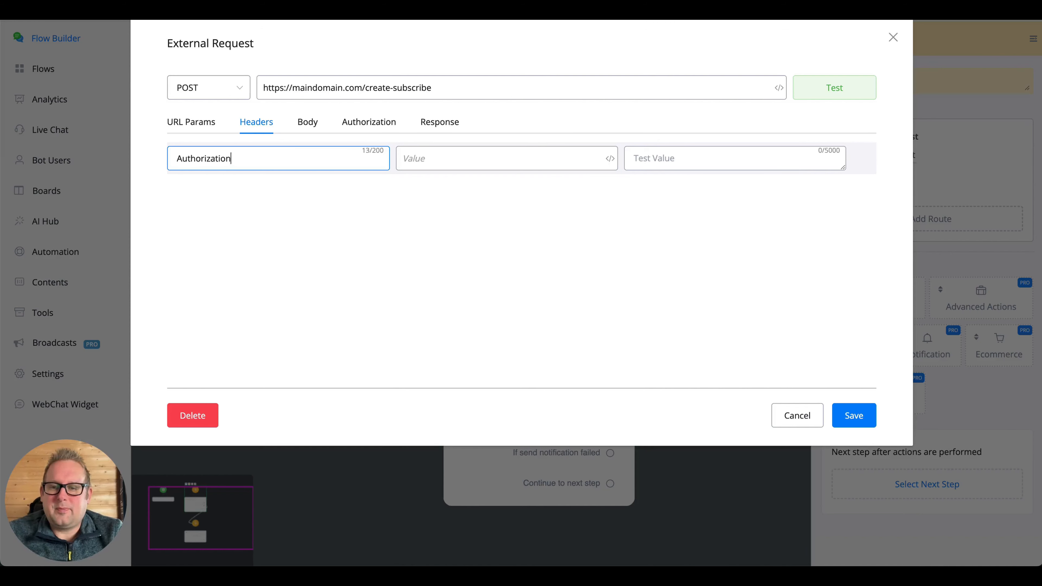
key("Tab")
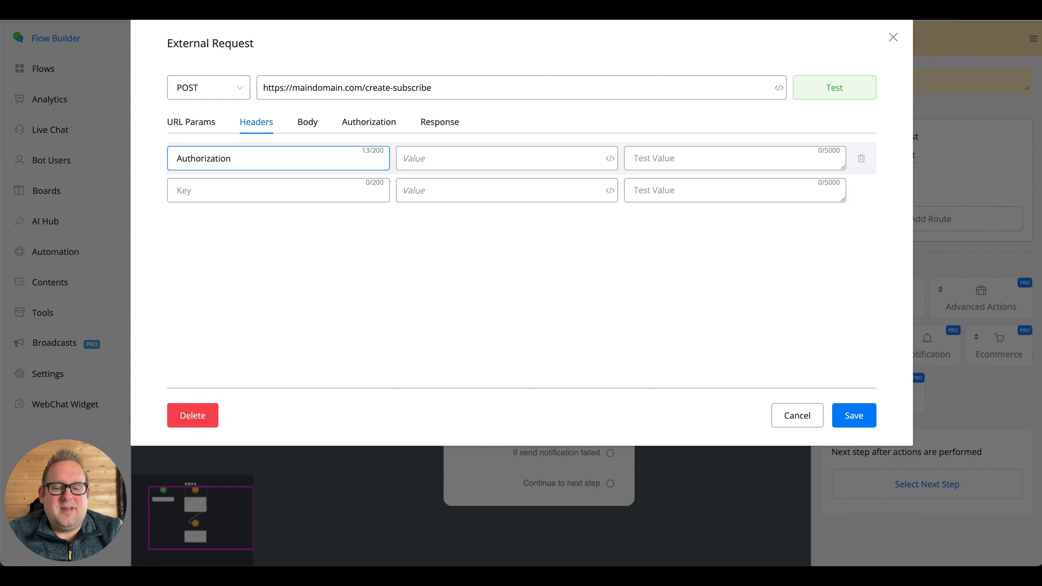
type("bearer")
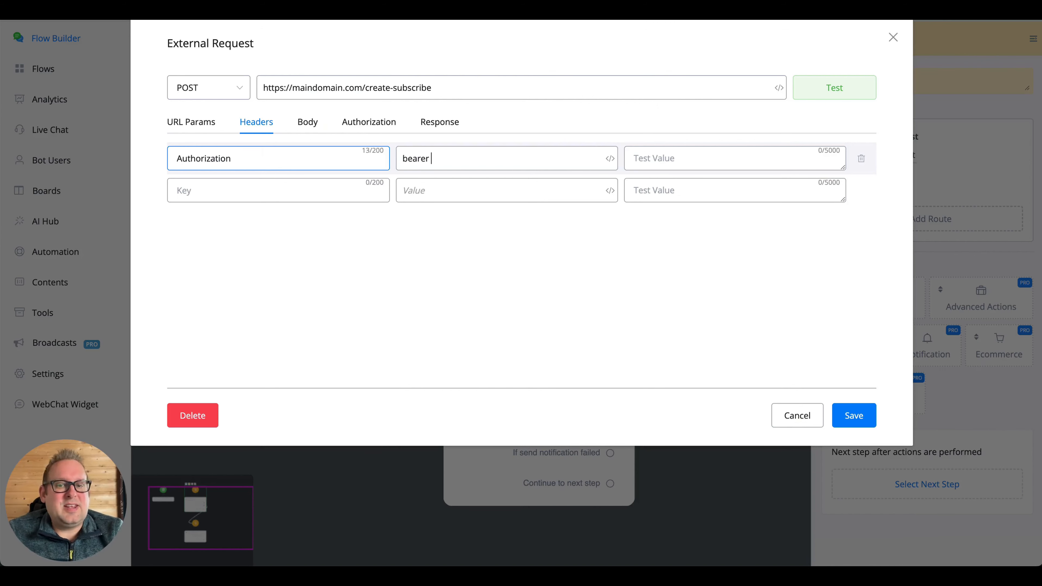
type(" apito")
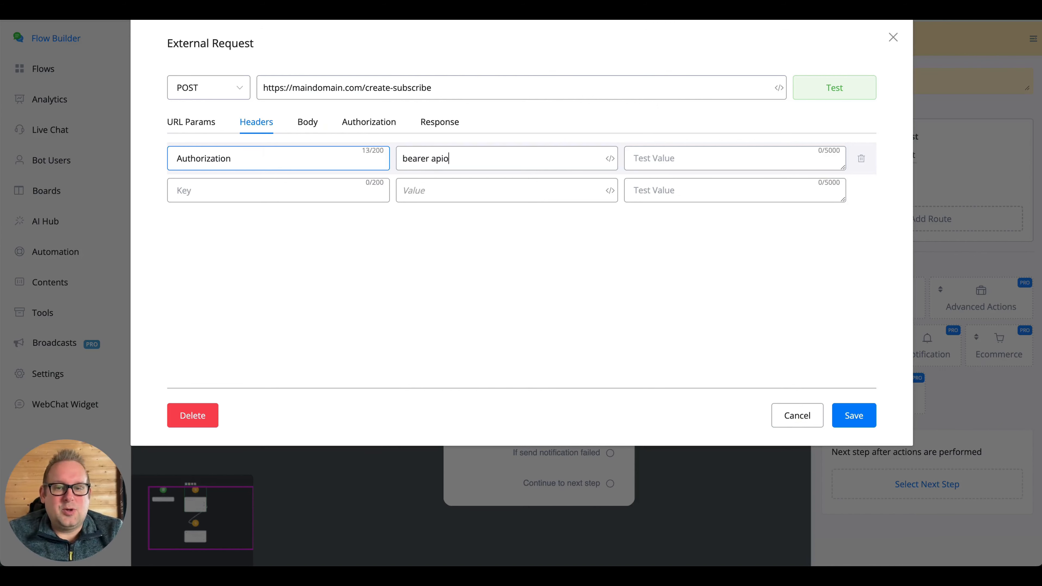
type("ken")
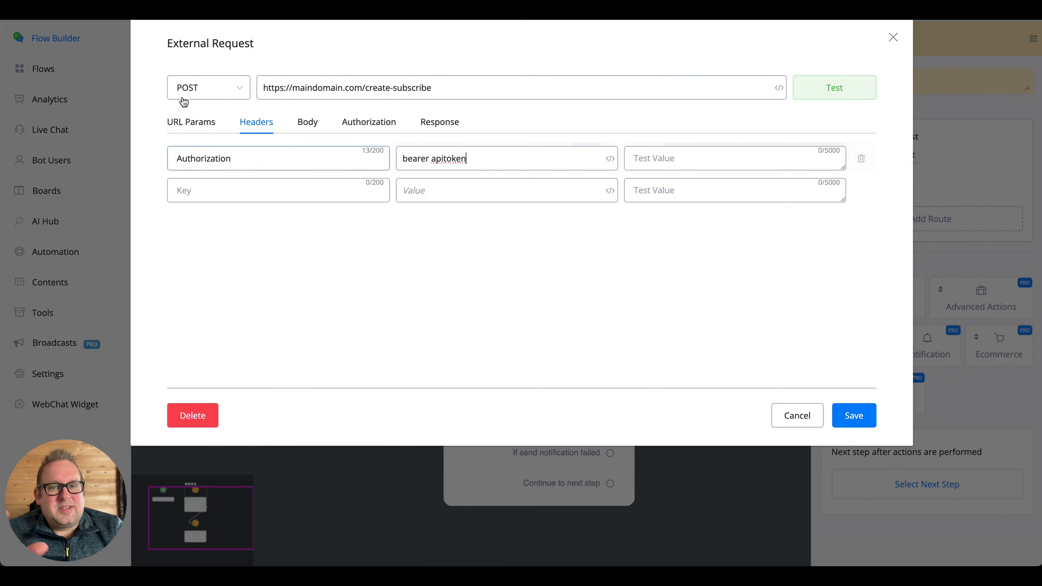
left_click(404, 160)
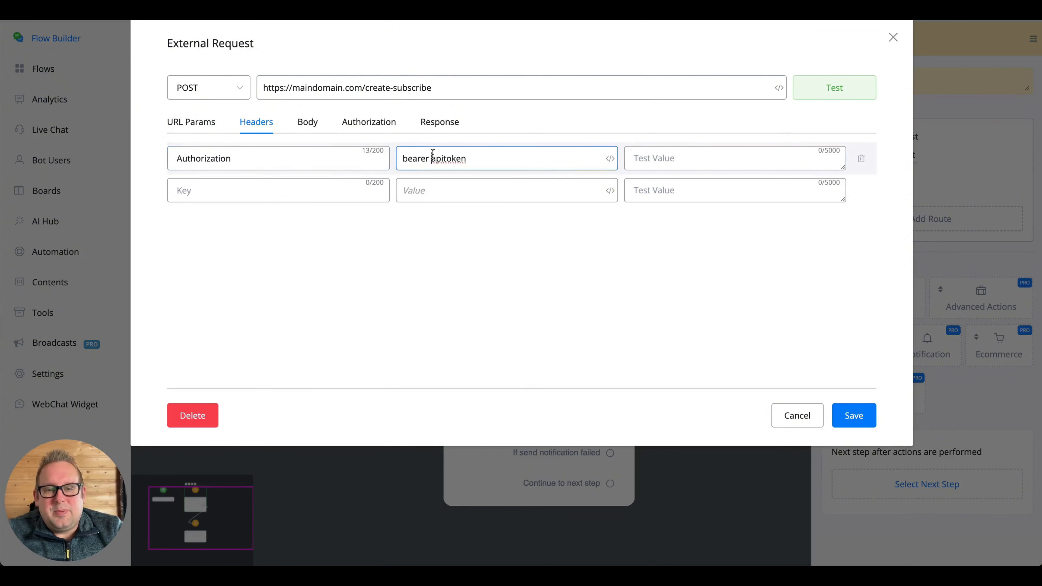
left_click_drag(431, 158, 392, 158)
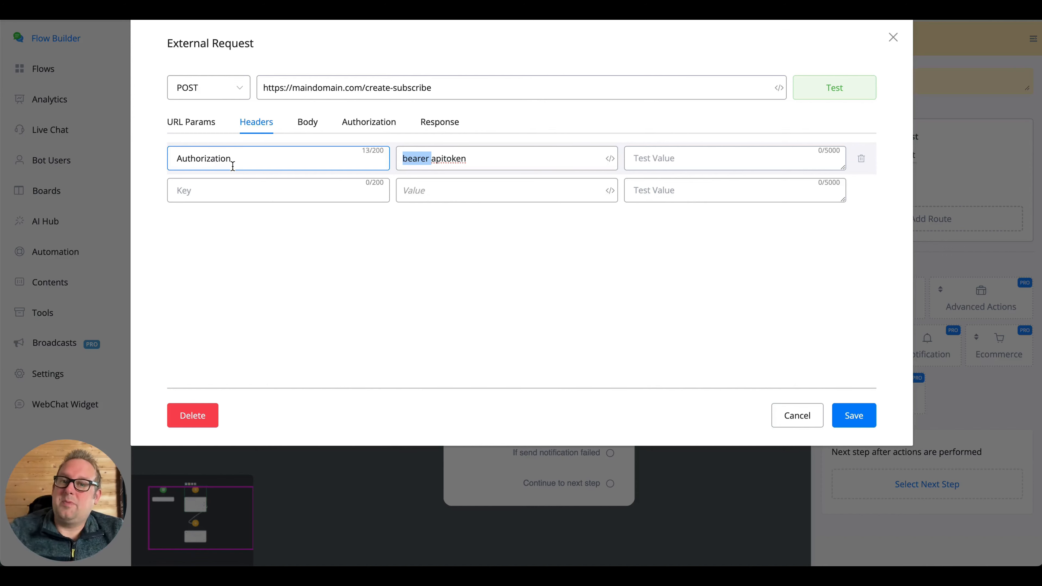
left_click(860, 159)
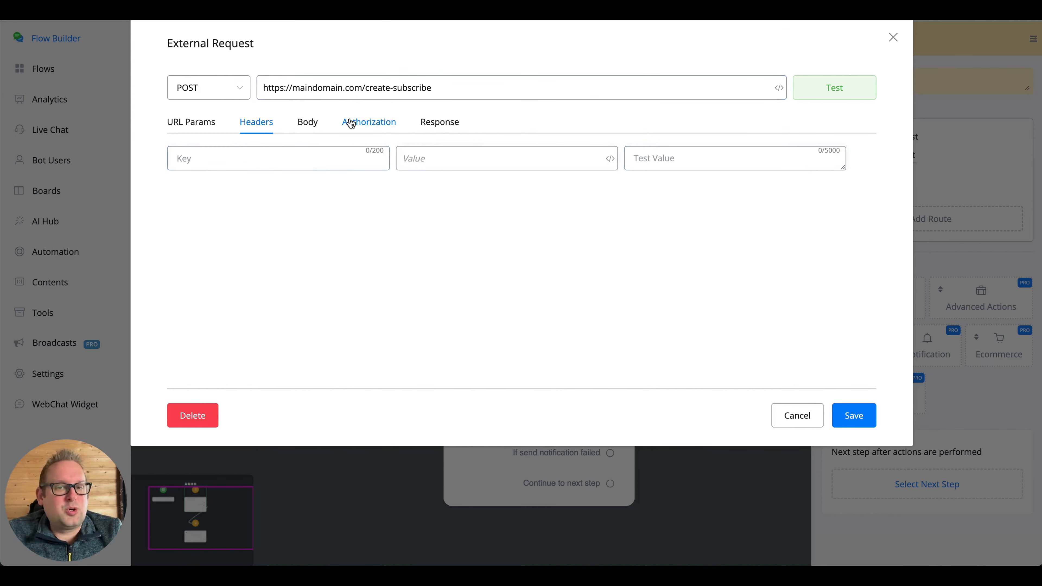
- In the Authorization tab, try the Basic Auth and then Digest Auth authentication types
left_click(361, 123)
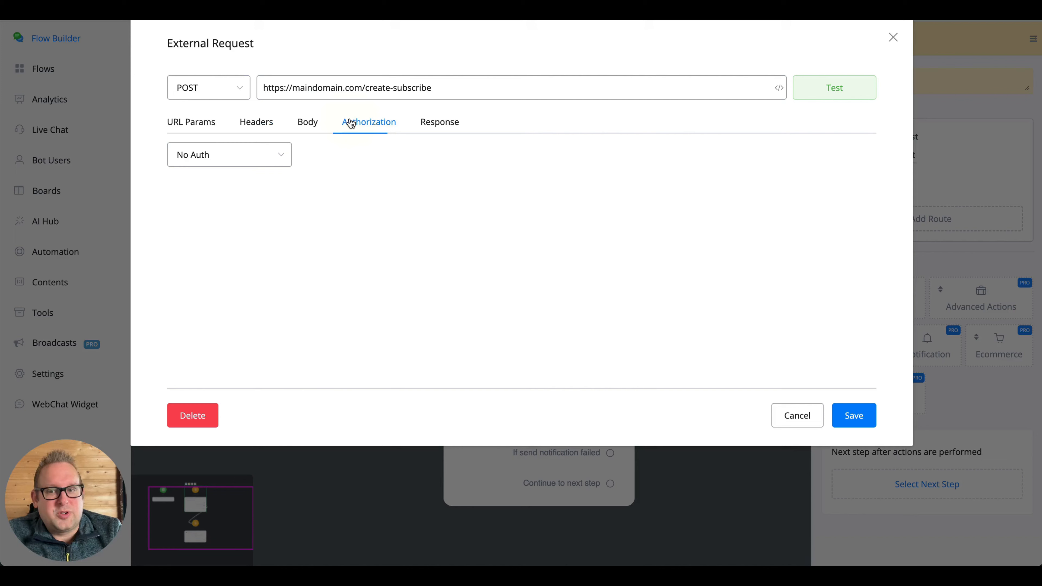
left_click(265, 154)
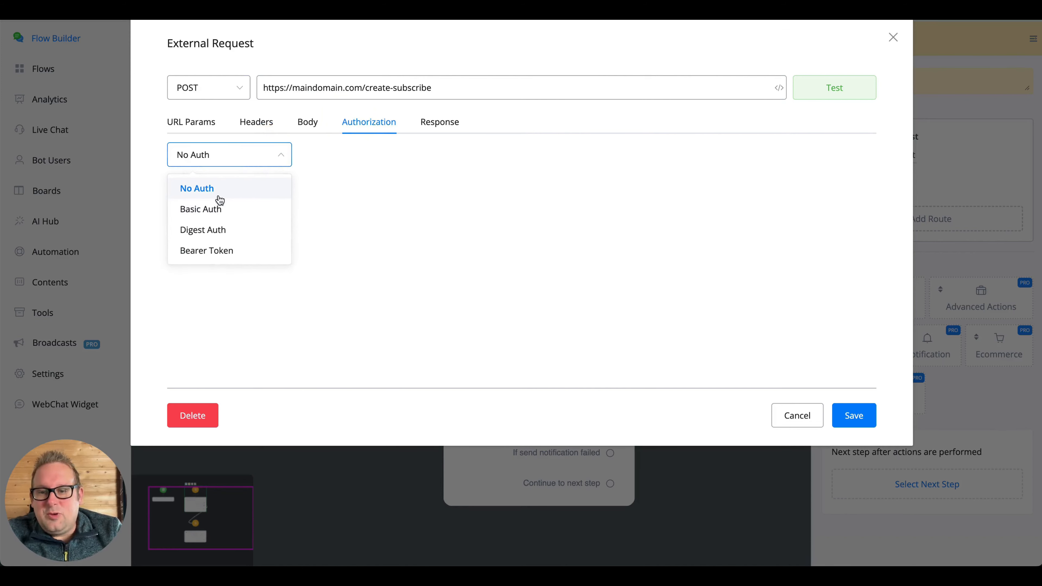
left_click(229, 155)
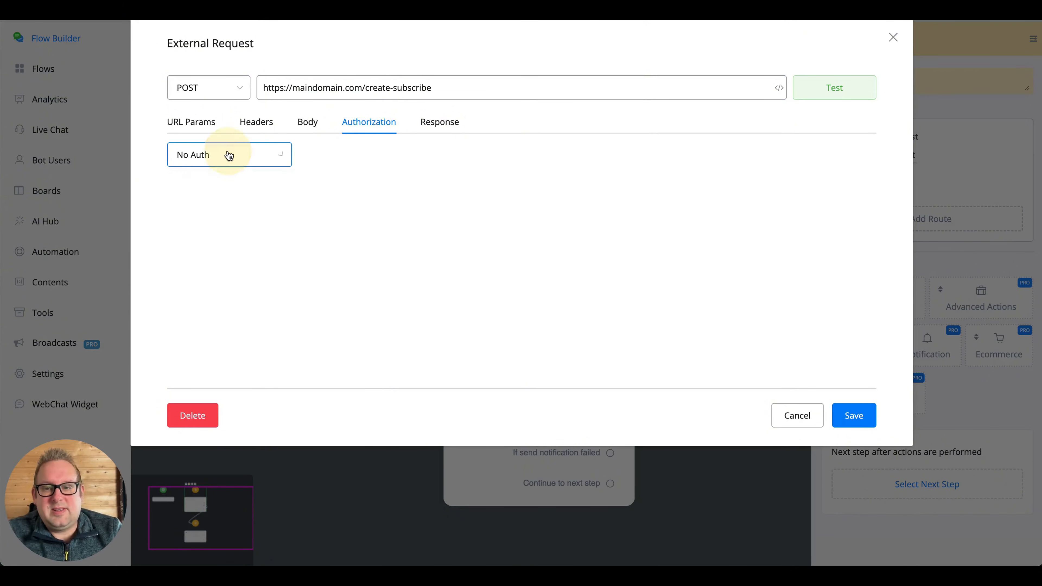
left_click(266, 168)
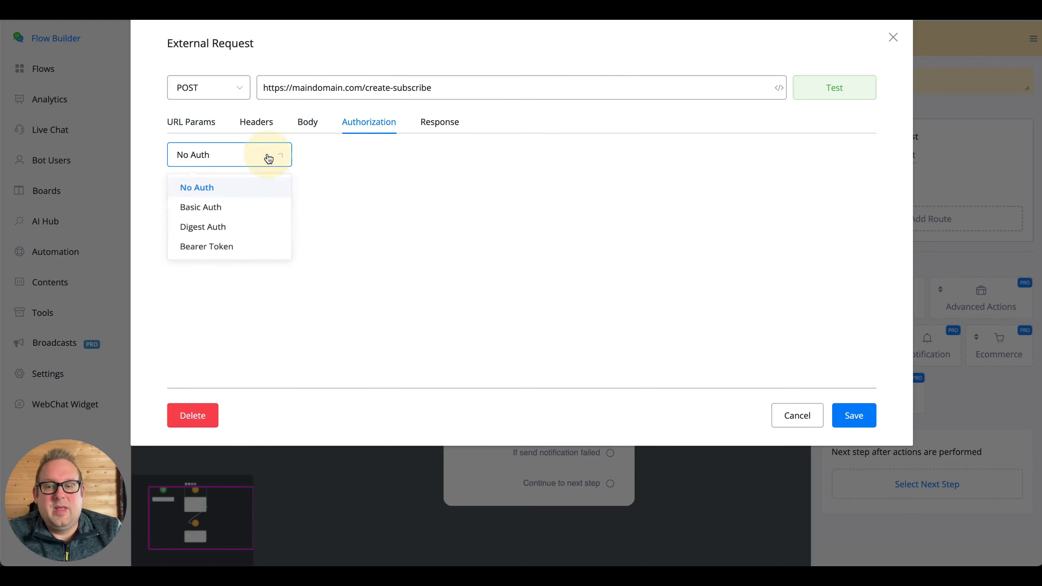
left_click(221, 207)
left_click(238, 210)
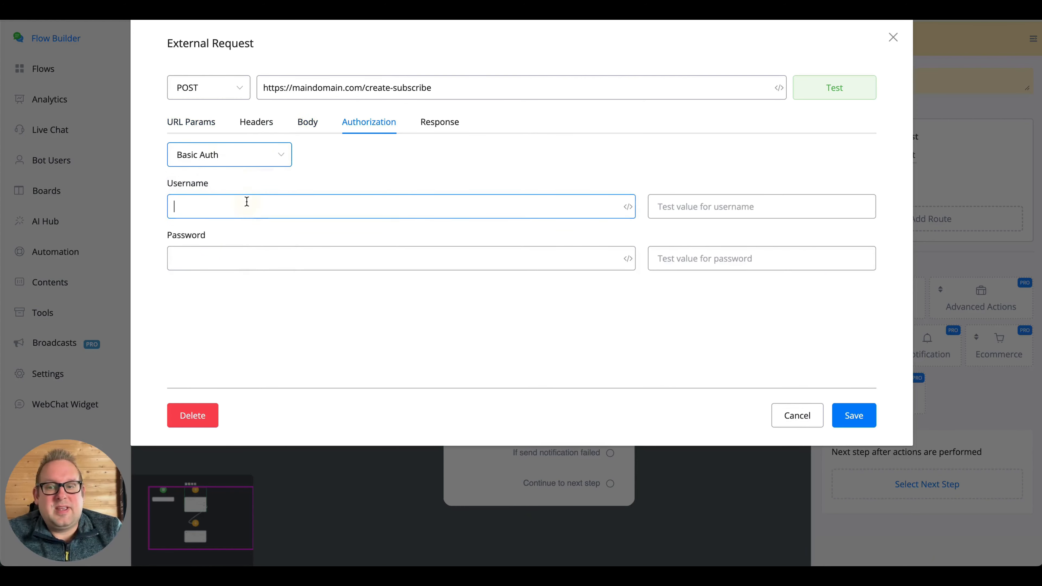
left_click(247, 256)
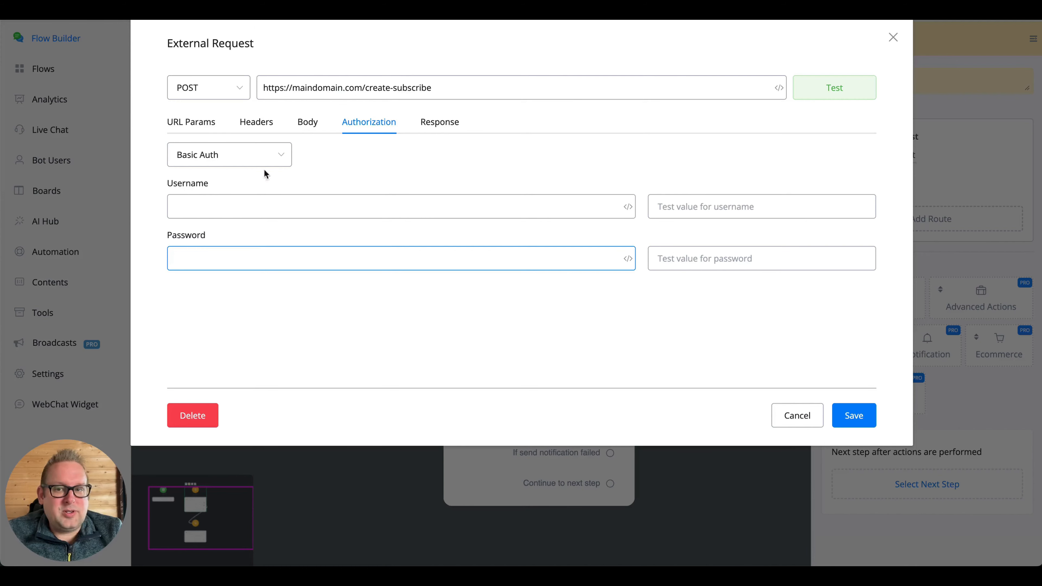
left_click(228, 159)
left_click(234, 231)
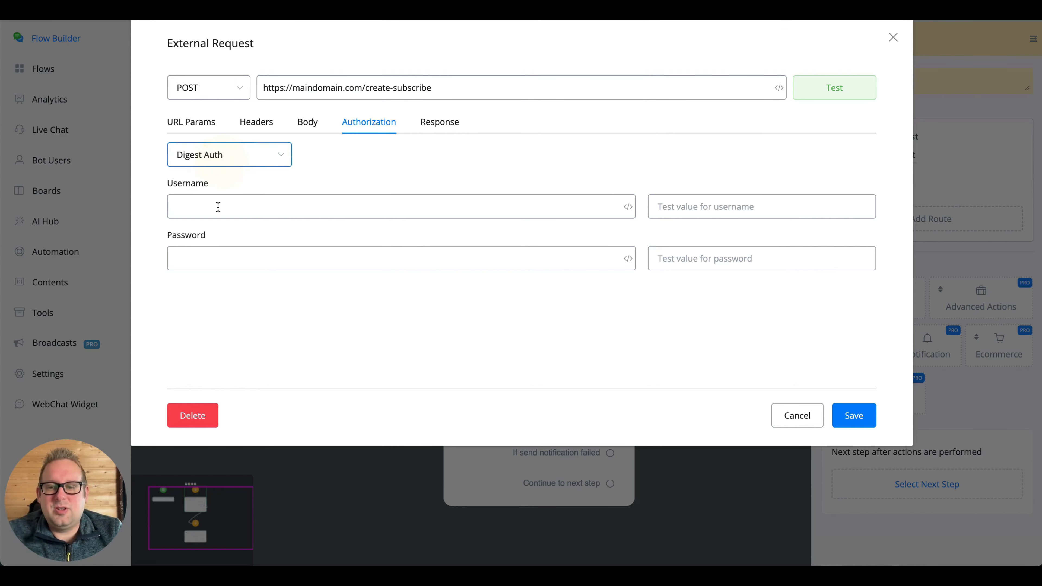
- Set authentication to Bearer Token with the token value 'api token', then show Headers
left_click(232, 160)
left_click(222, 251)
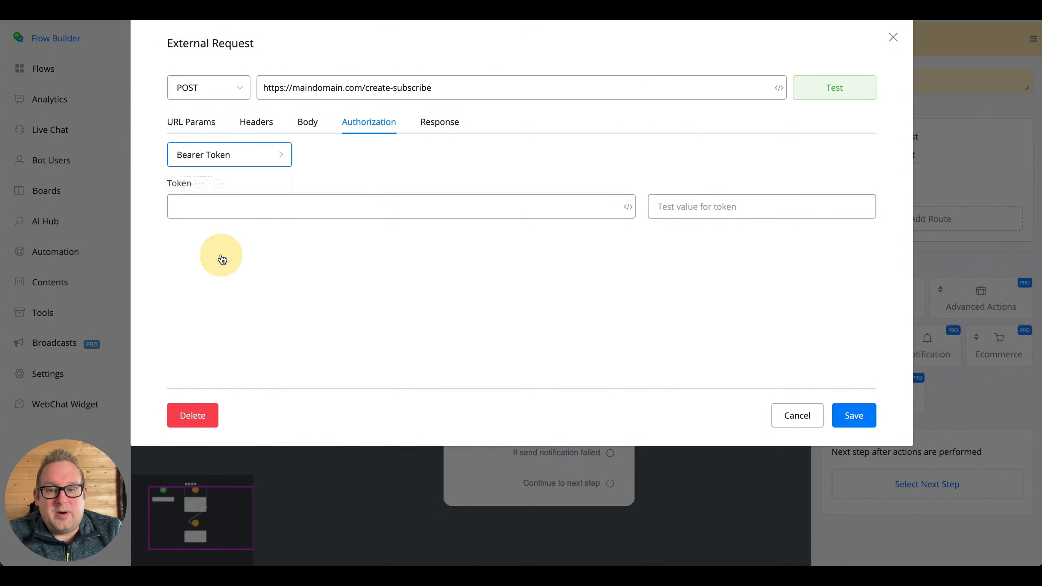
left_click(343, 208)
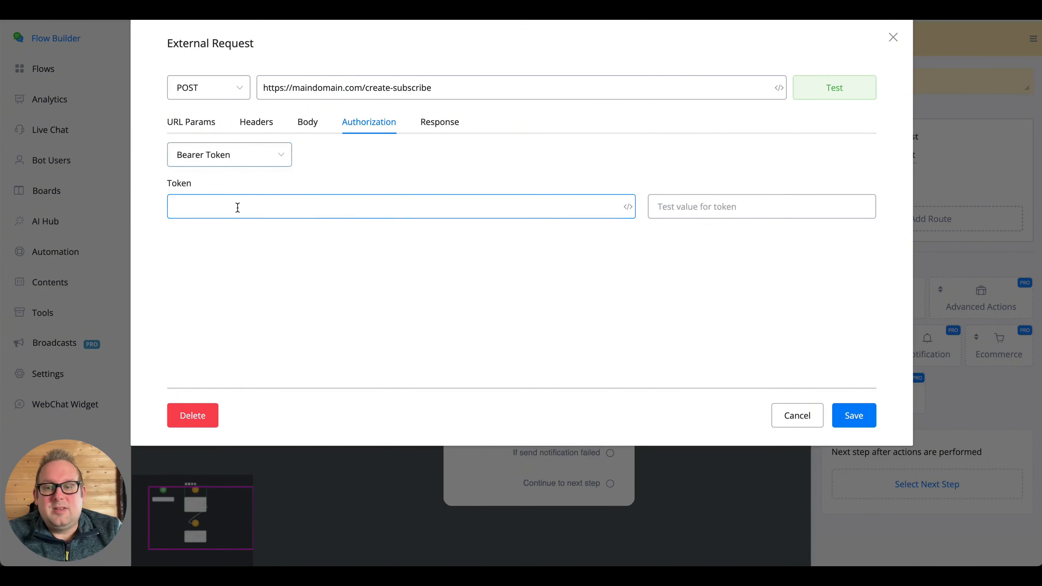
type("bearer")
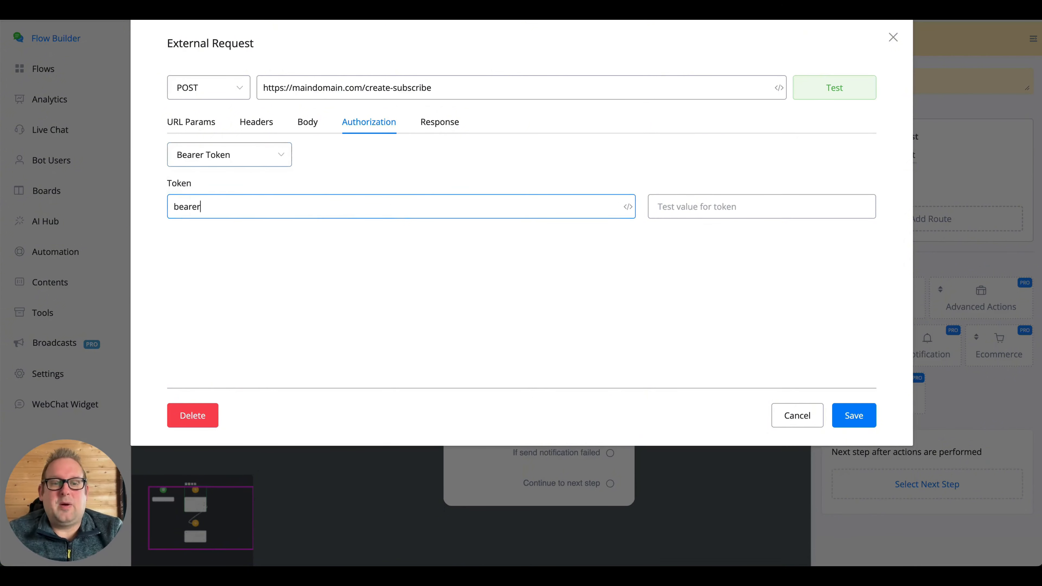
key("BackSpace")
key("BackSpace")
key("BackSpace")
key("BackSpace")
key("BackSpace")
key("BackSpace")
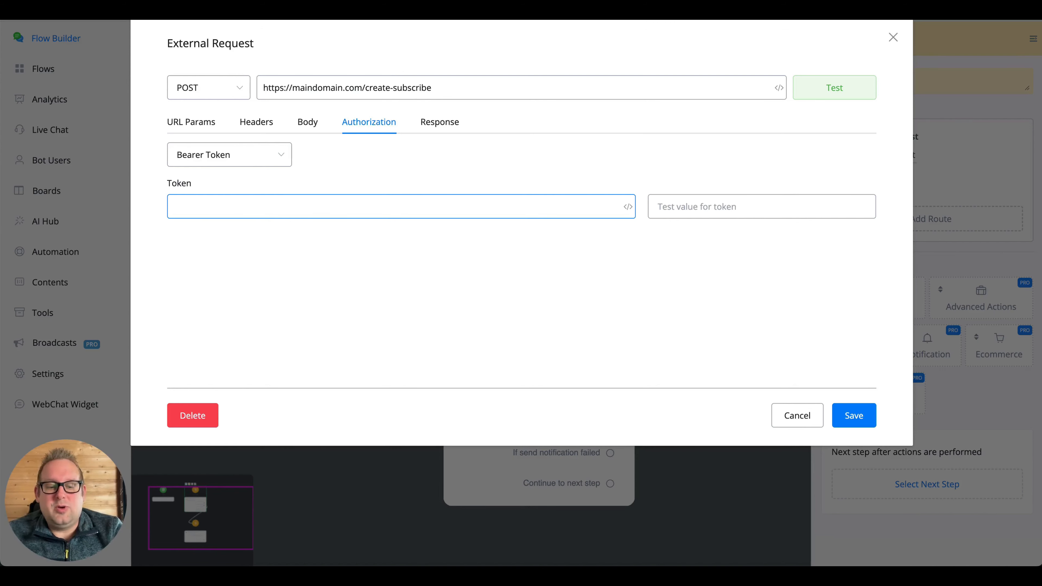
type("api to")
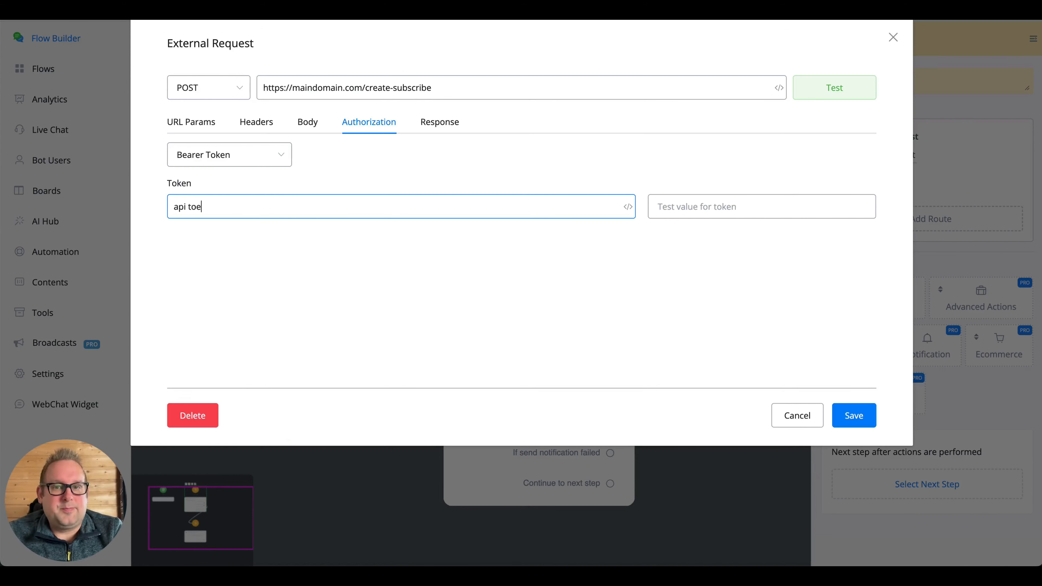
type("ken")
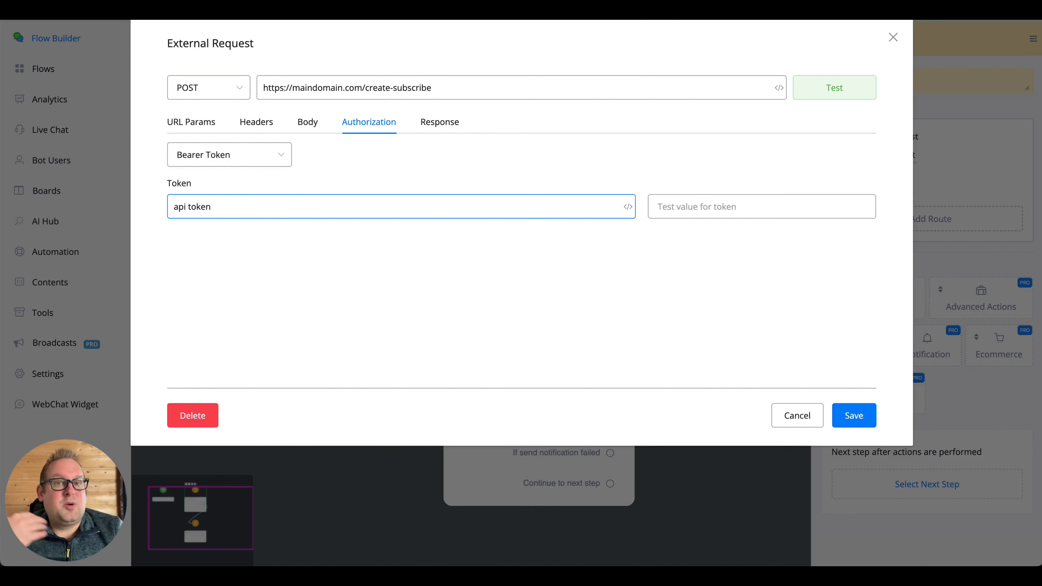
left_click(263, 122)
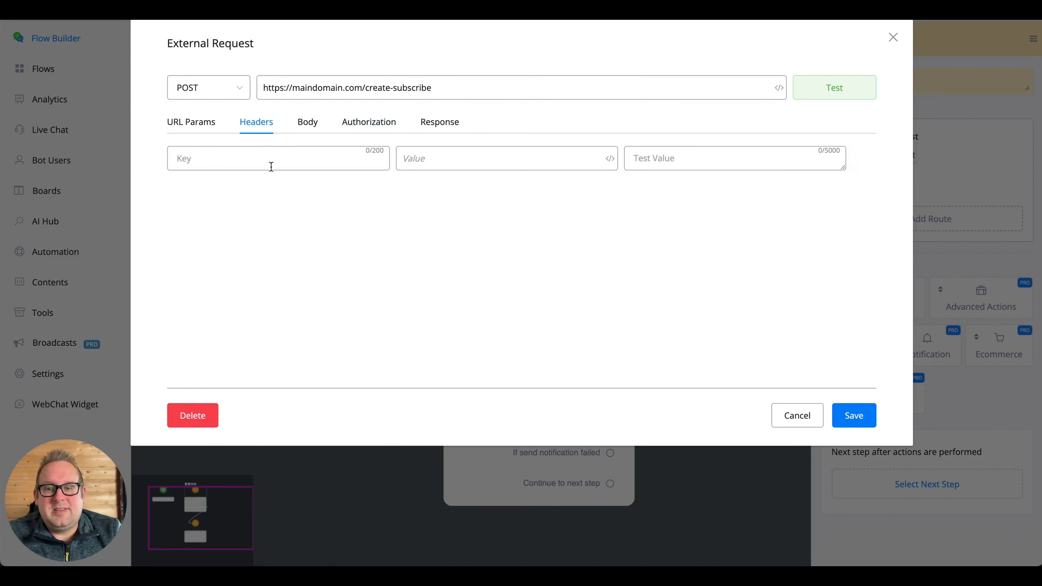
- Add an Authorization header with value 'bearer api token', then delete that header row
left_click(275, 159)
type("Aut")
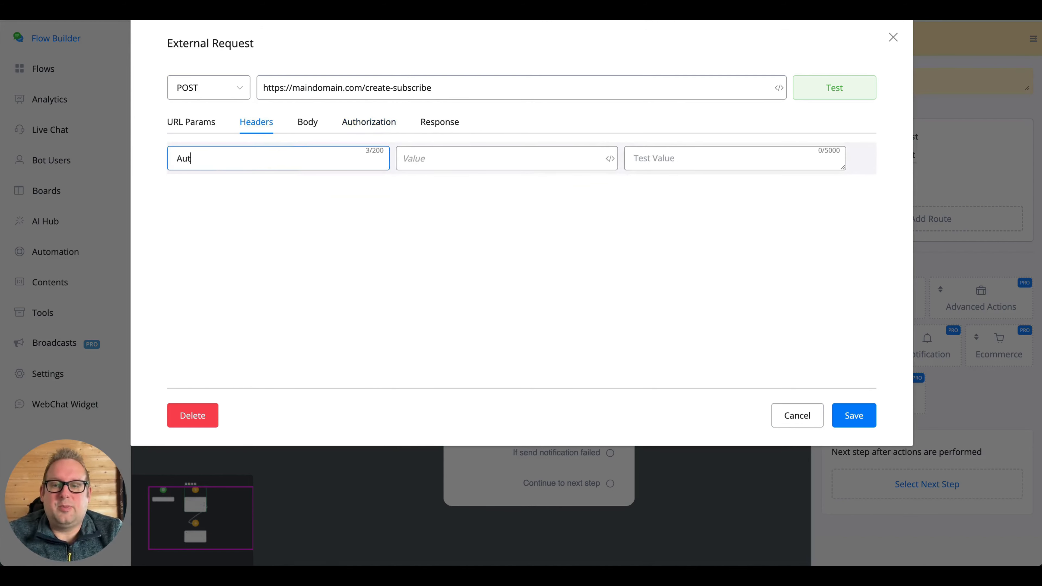
type("horization")
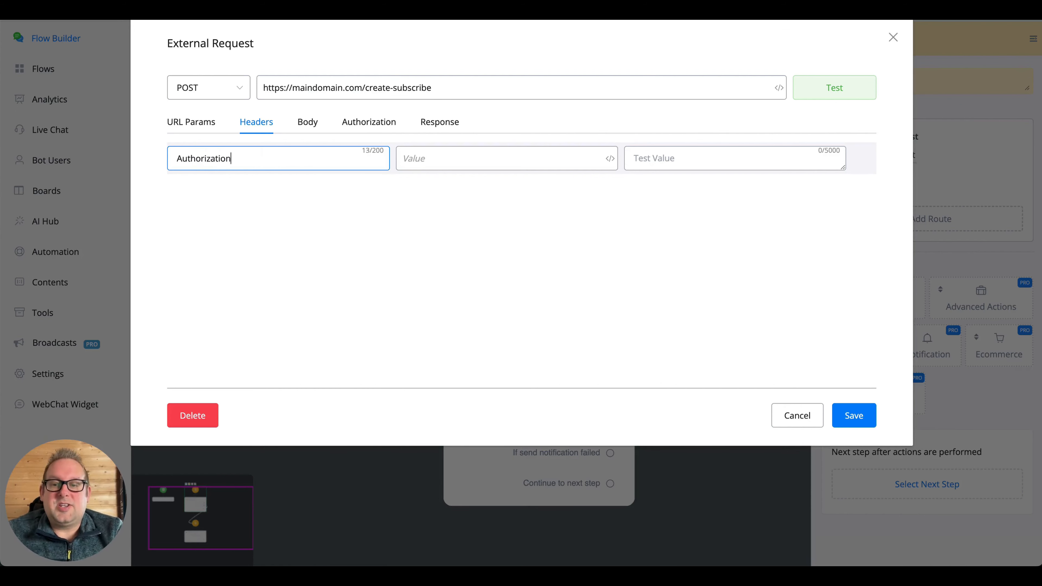
key("Tab")
type("bearer ")
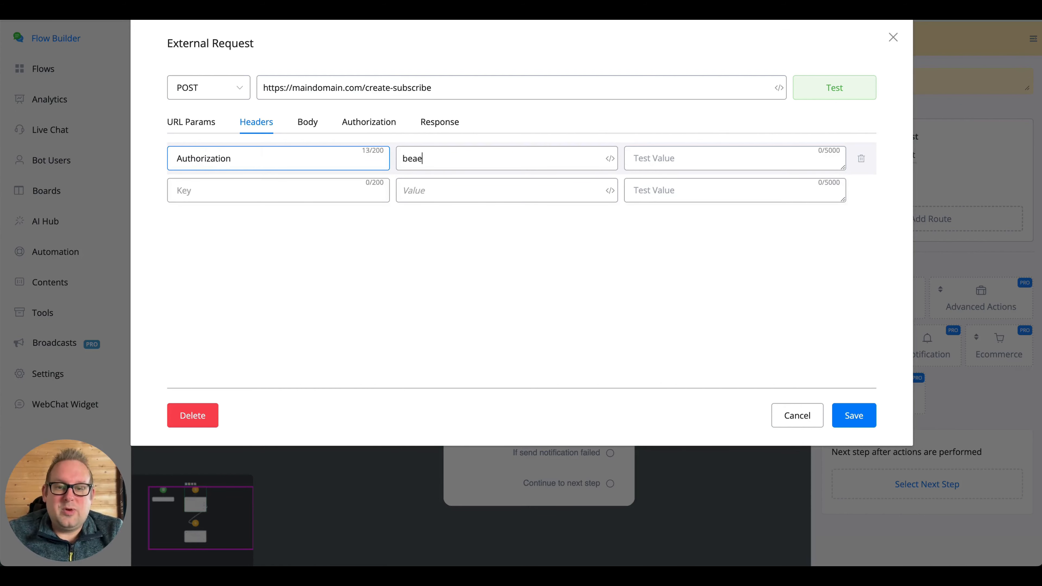
type("api token")
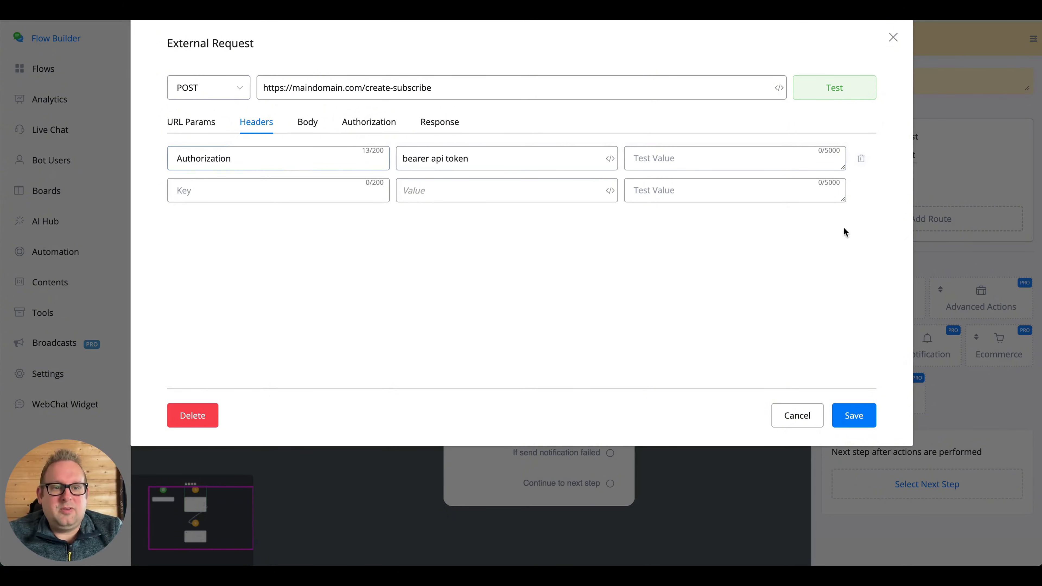
left_click(861, 158)
- Back in Authorization, keep Bearer Token as the type and select the token text
left_click(354, 131)
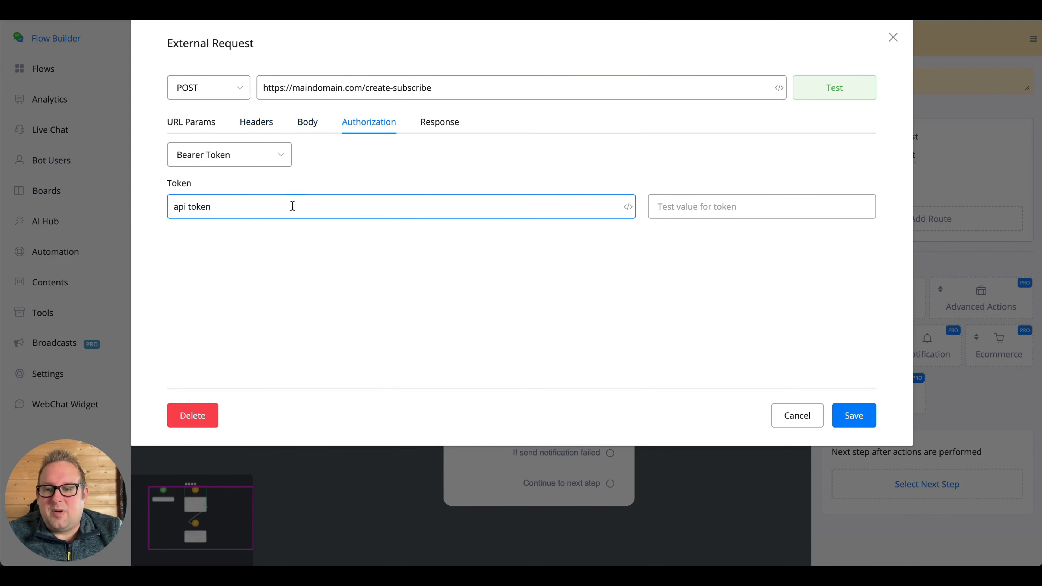
left_click(267, 154)
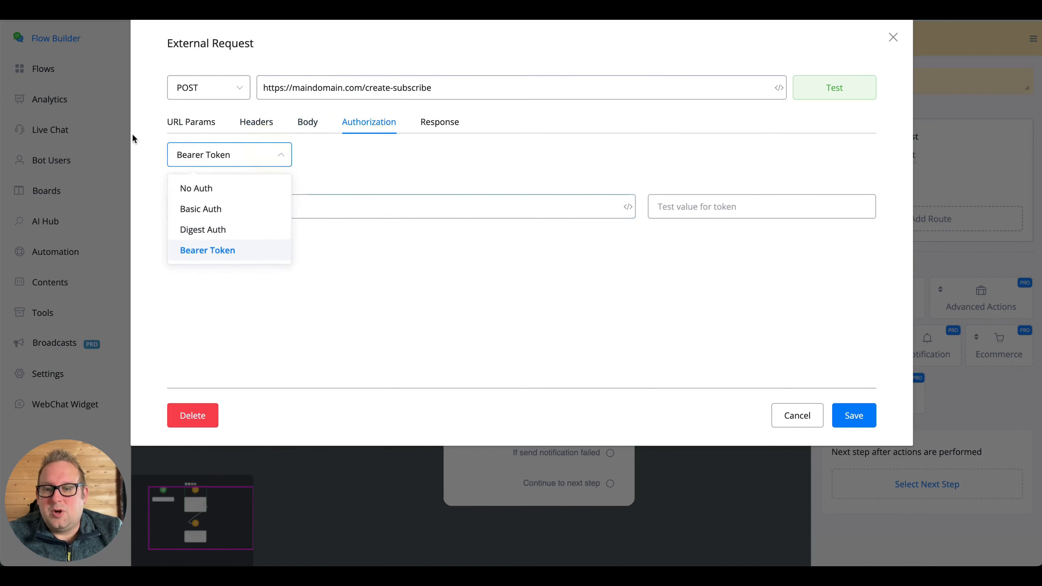
left_click(221, 255)
left_click(262, 164)
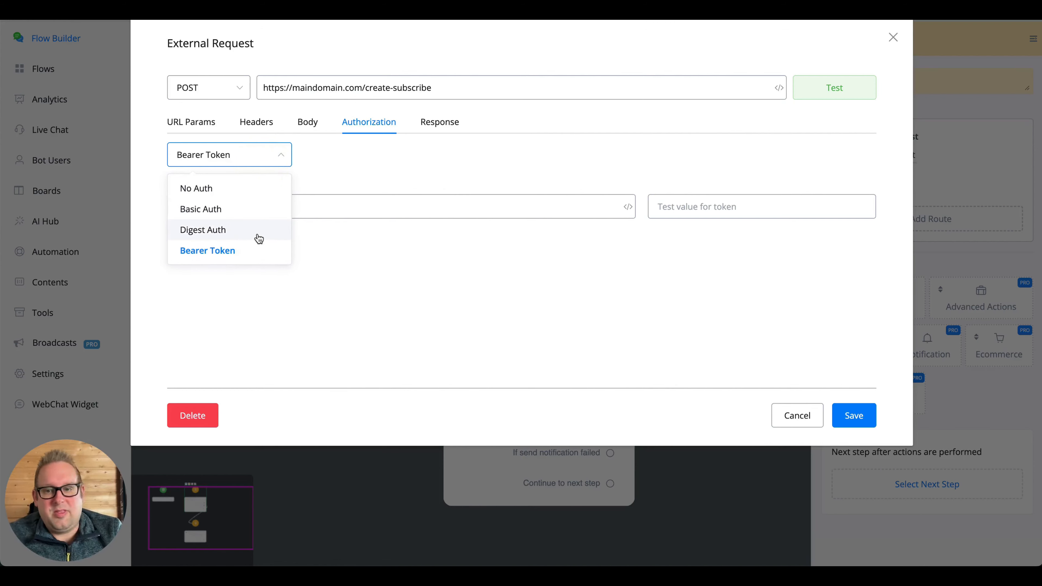
left_click(384, 160)
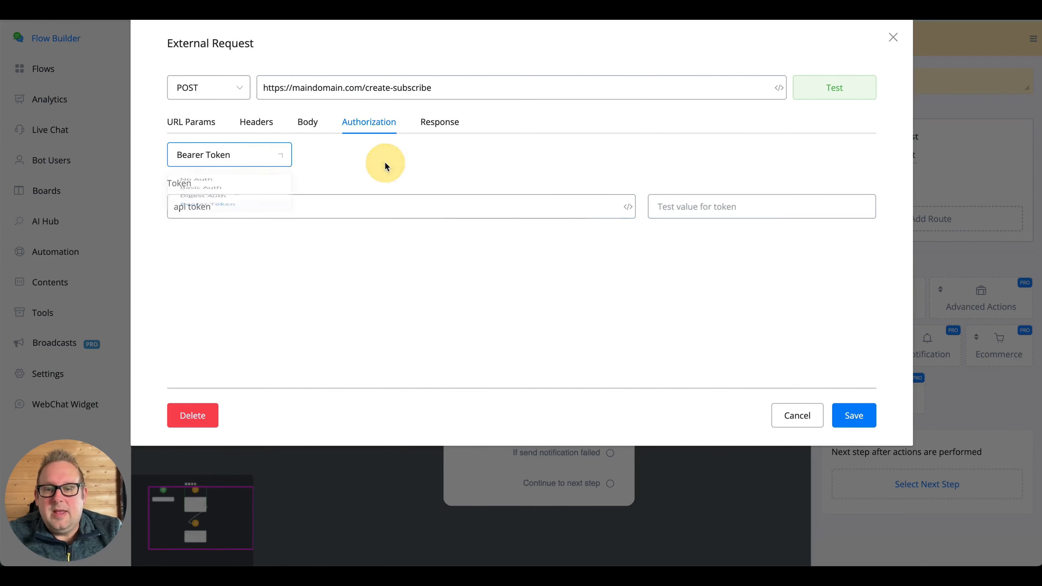
left_click(234, 204)
triple_click(234, 203)
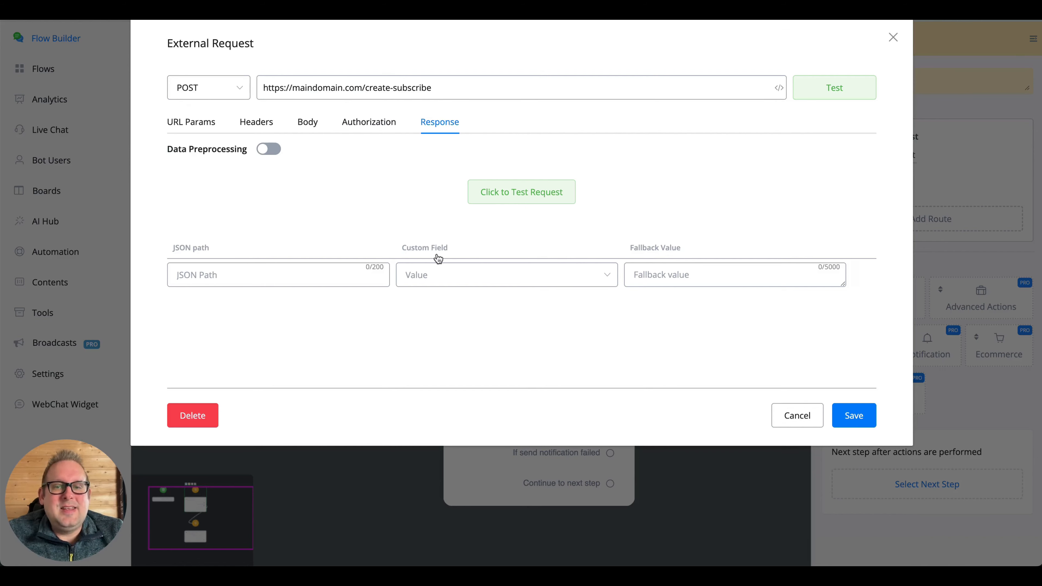
- Enable the Data Preprocessing toggle, revealing the library picker and function(payload) editor
left_click(304, 276)
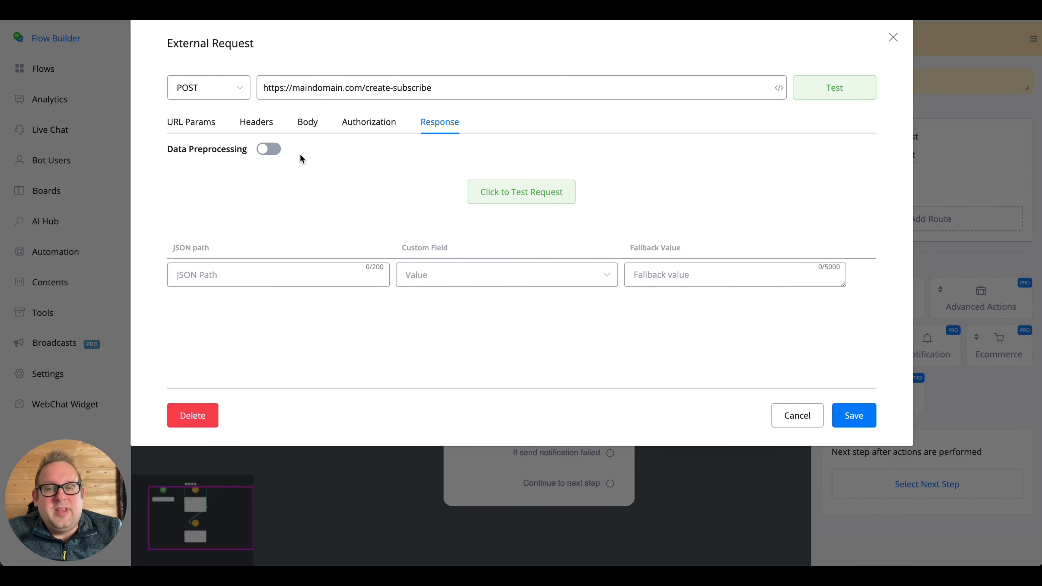
left_click(269, 149)
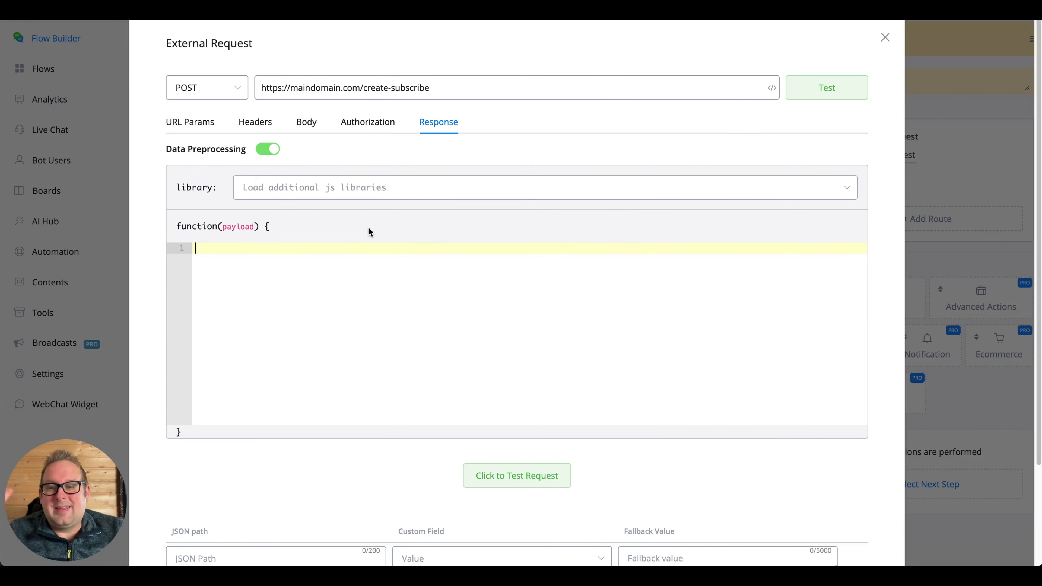
scroll(267, 296, "down", 1)
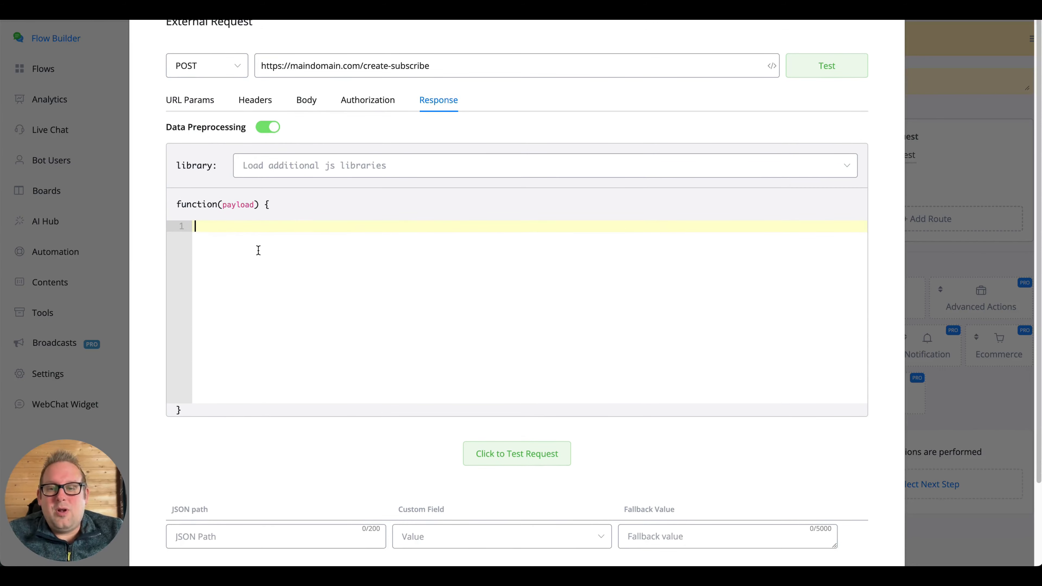
scroll(304, 295, "down", 1)
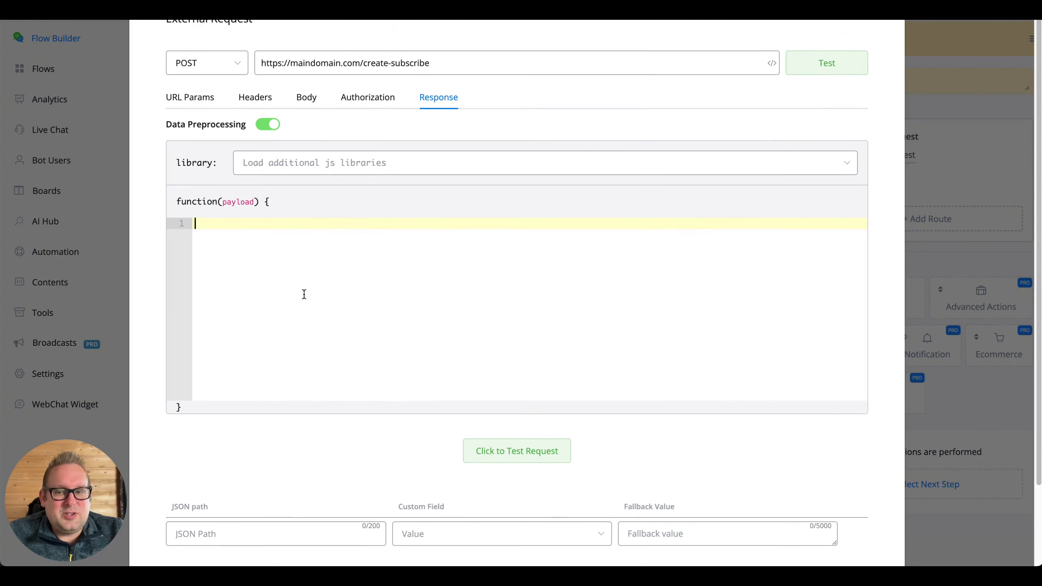
scroll(304, 295, "down", 1)
left_click(190, 173)
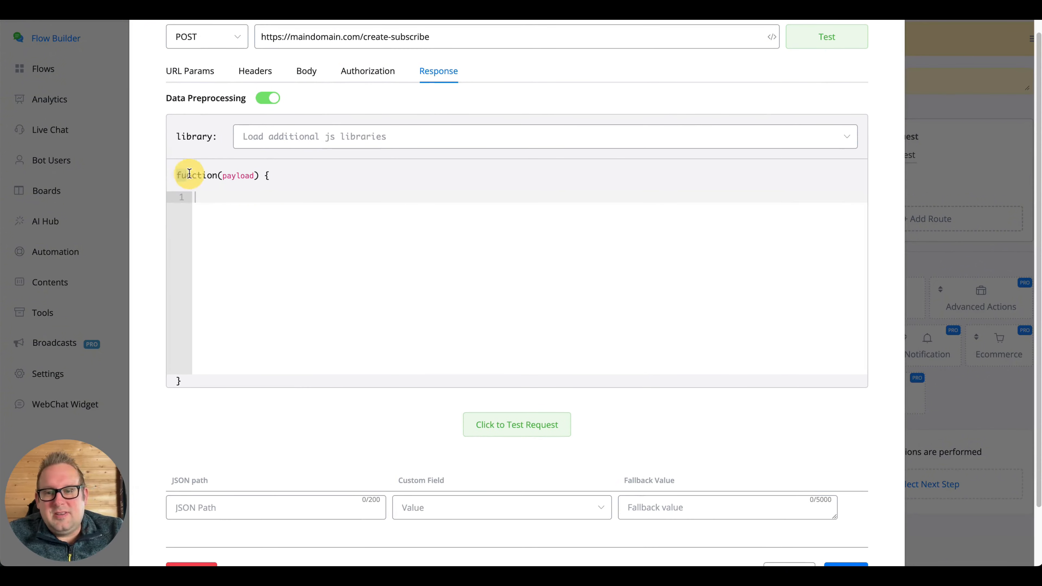
left_click_drag(189, 174, 284, 174)
left_click(282, 223)
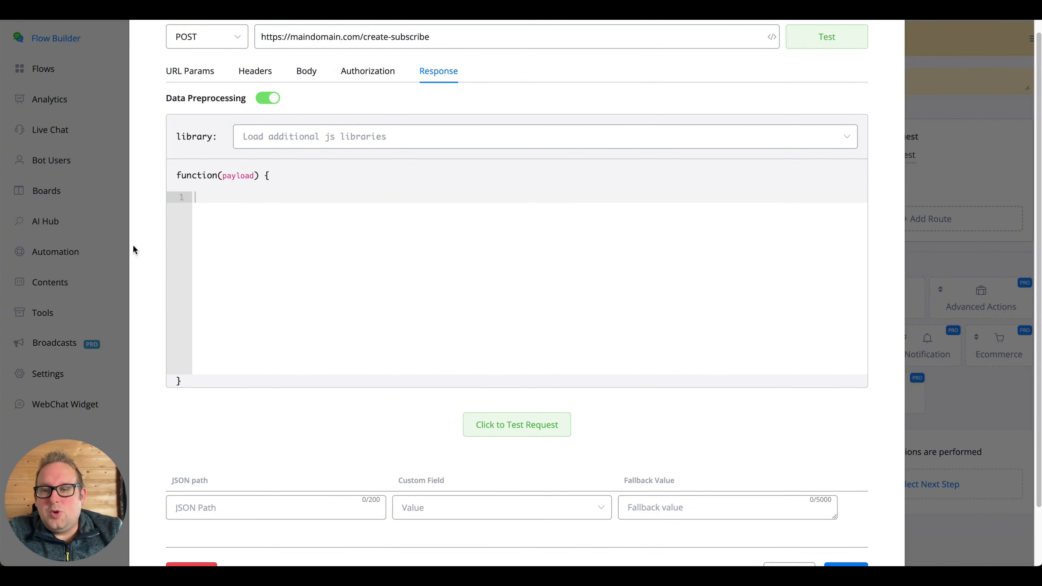
left_click(305, 214)
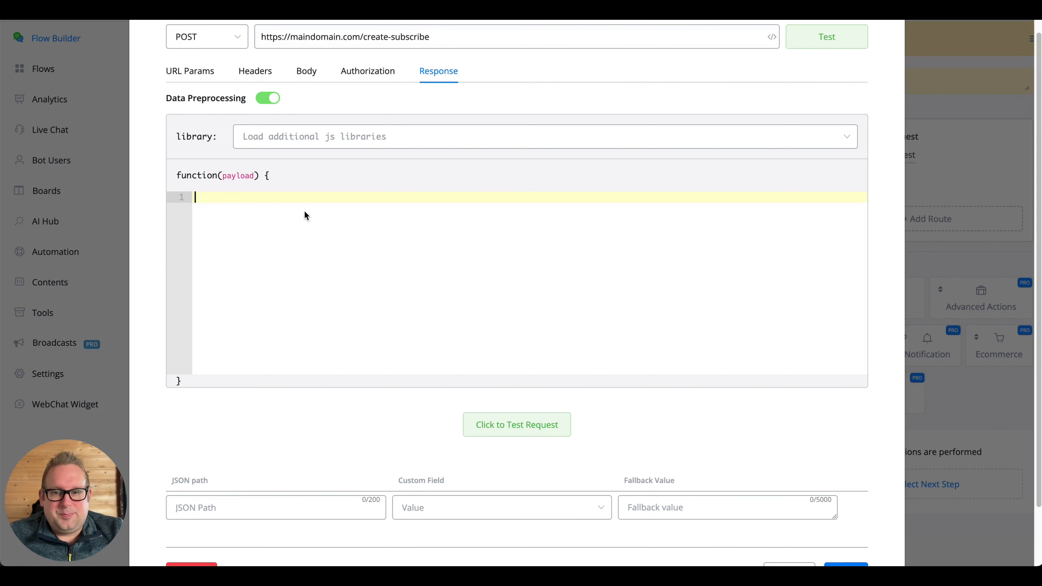
- Browse the JS library list without loading one, then switch Data Preprocessing off
left_click(371, 136)
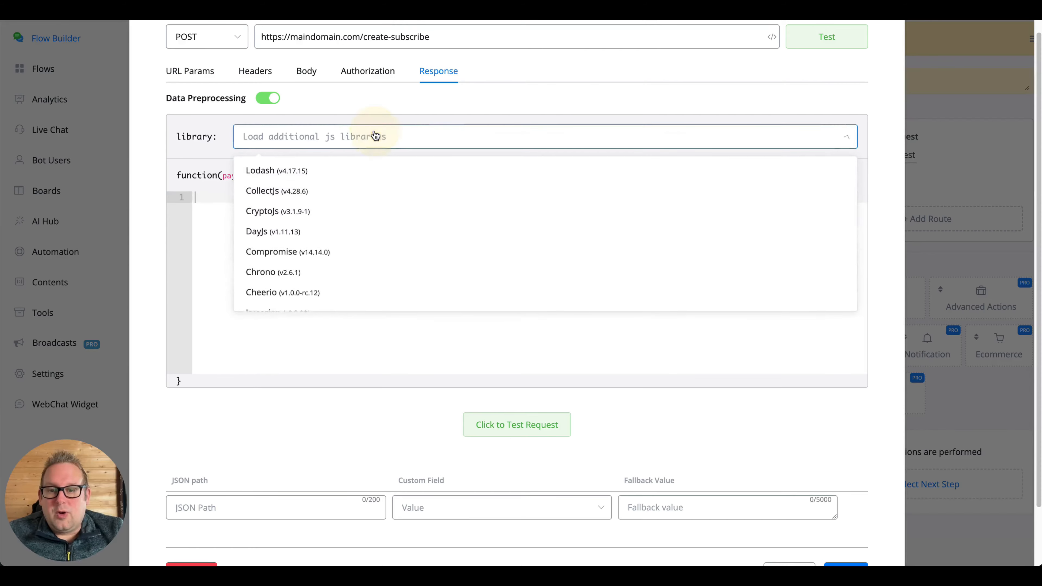
scroll(358, 212, "down", 3)
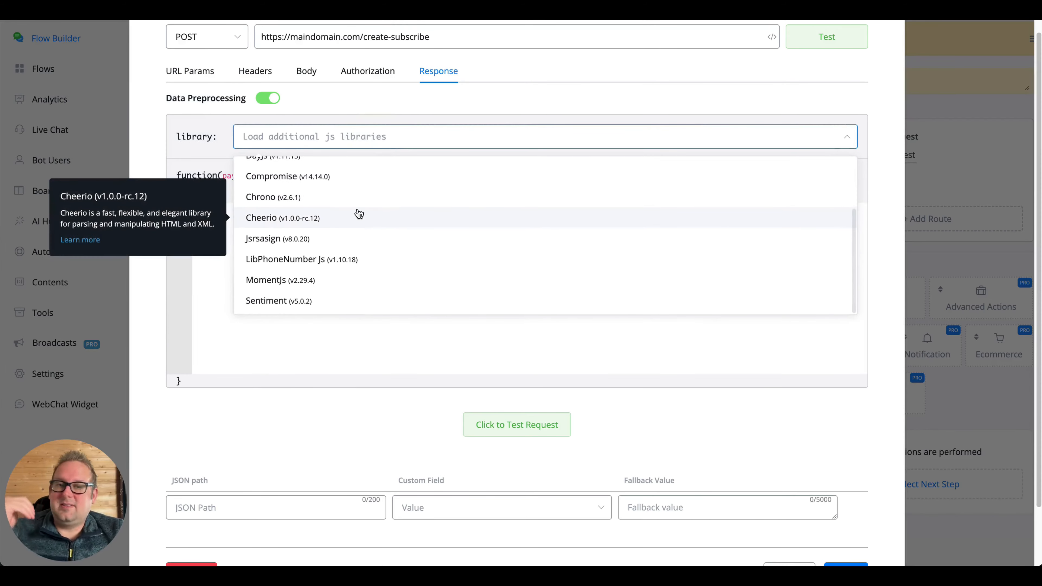
scroll(359, 214, "up", 3)
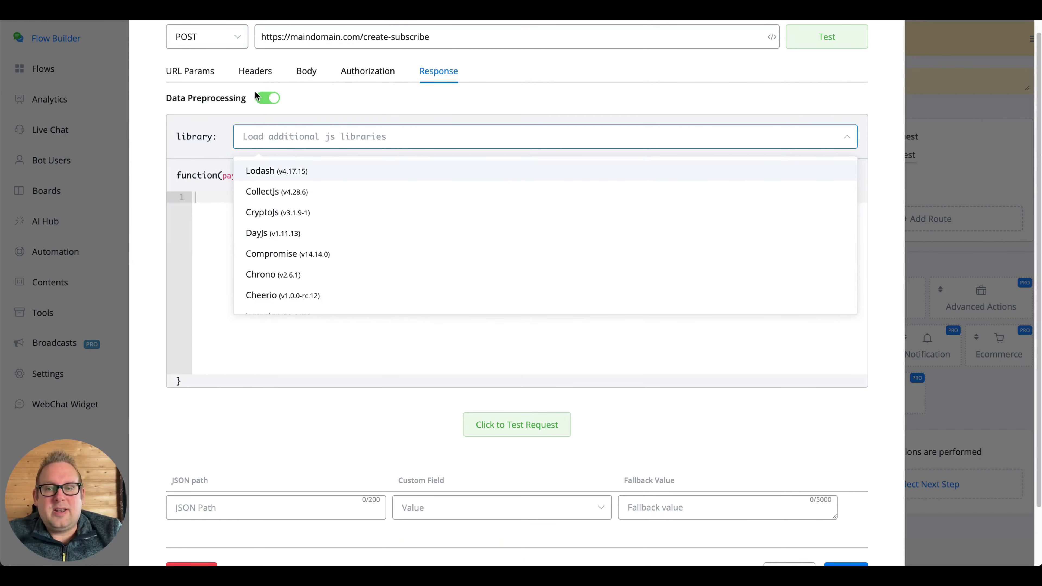
left_click(267, 98)
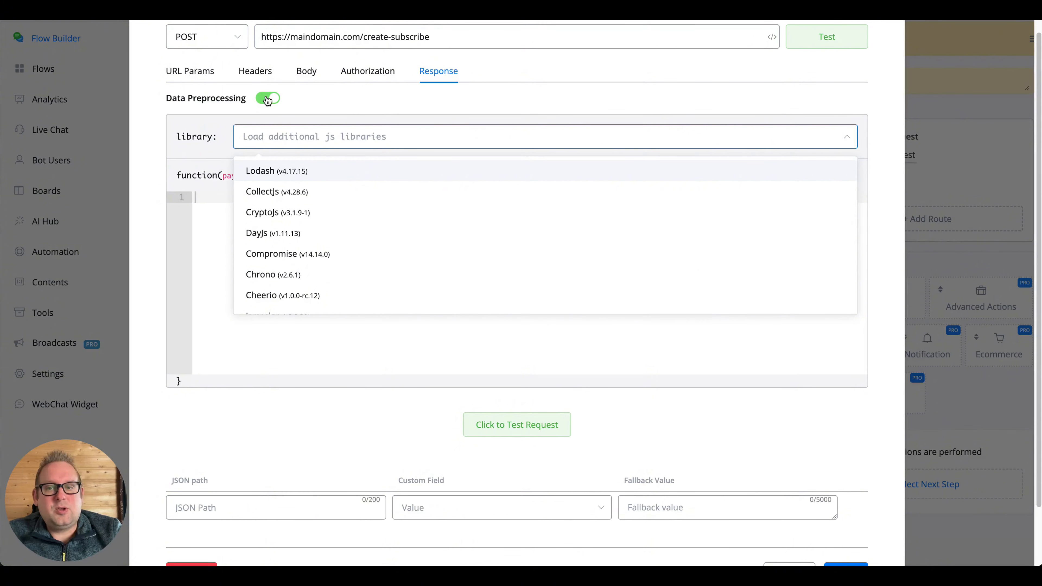